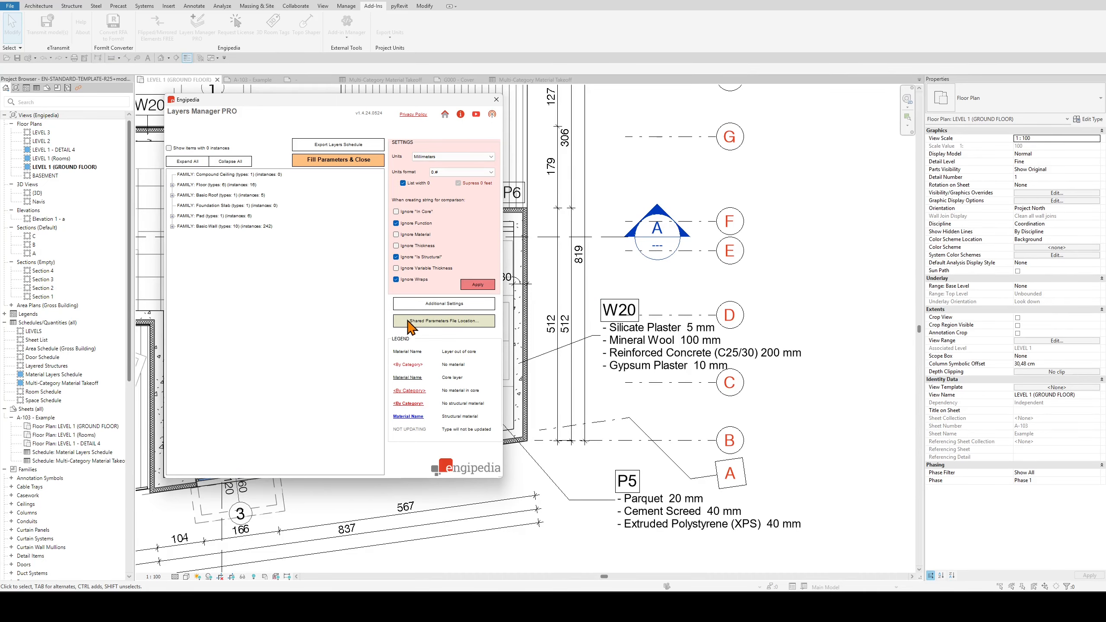
Copy the folder path of the Layers Manager PRO shared parameters file location and close the folder window.
click(448, 323)
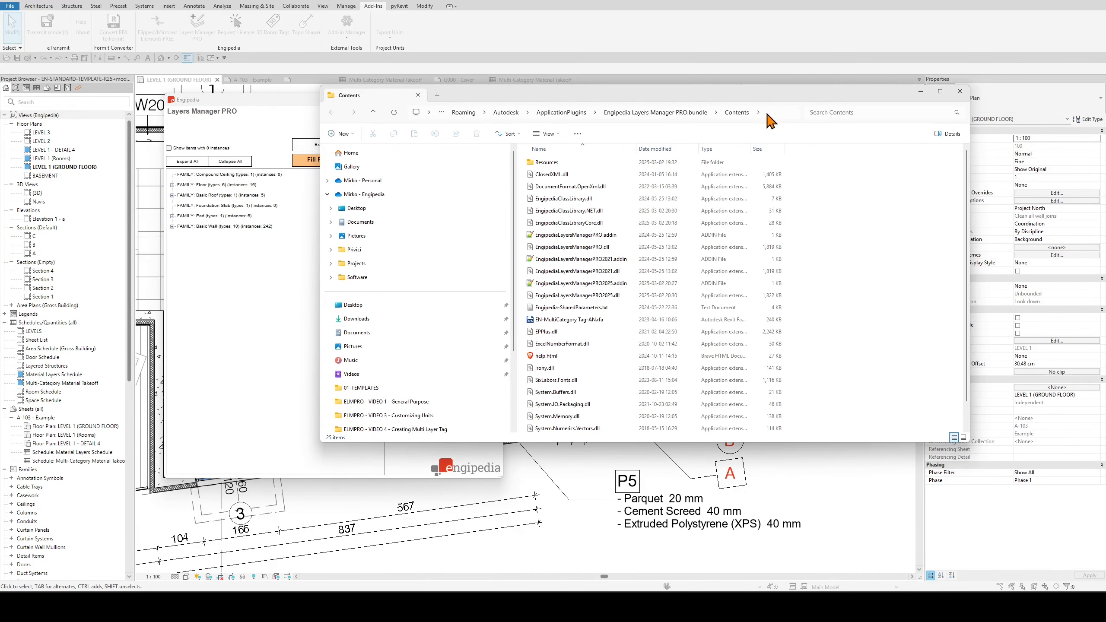
click(775, 112)
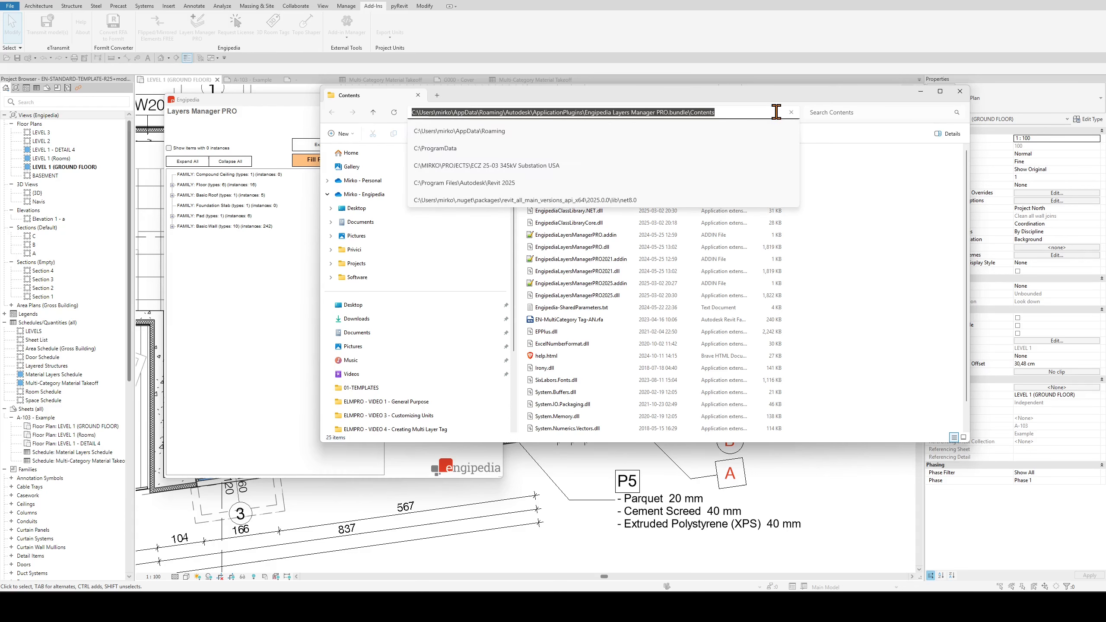
right_click(705, 113)
click(724, 136)
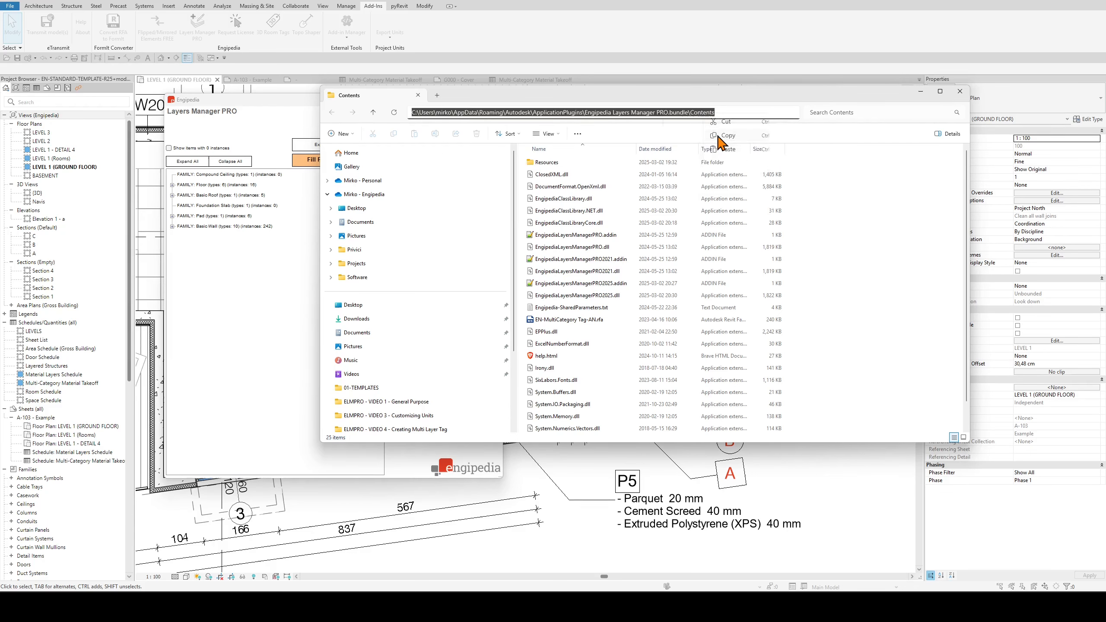
click(960, 91)
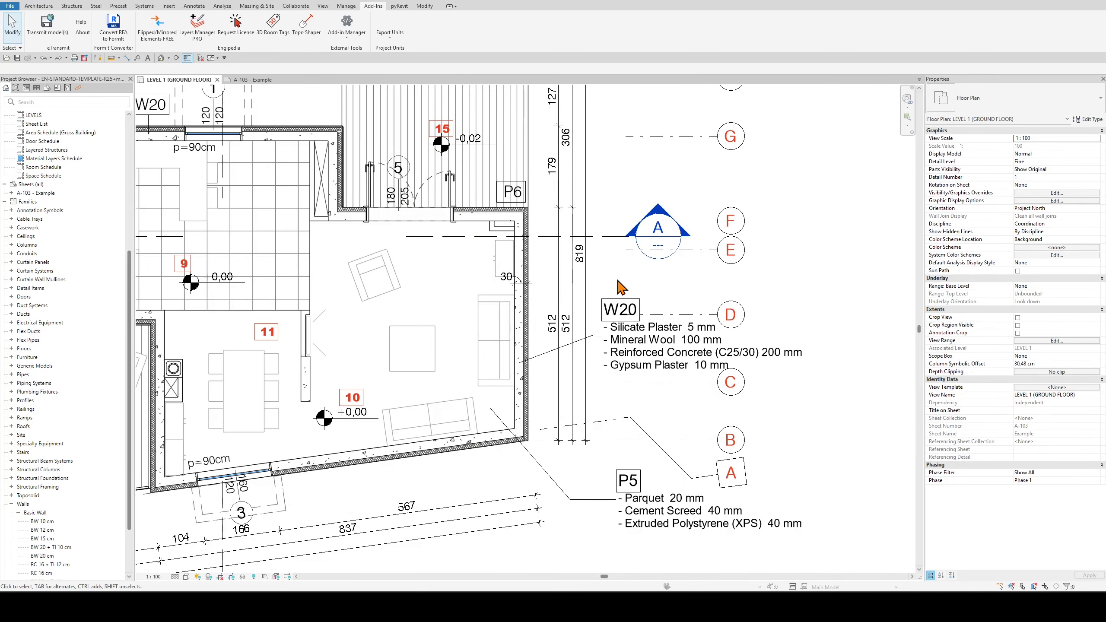
Create a new annotation family from the Multi-Category Tag.rft template.
click(10, 6)
mouse_move(59, 43)
click(90, 67)
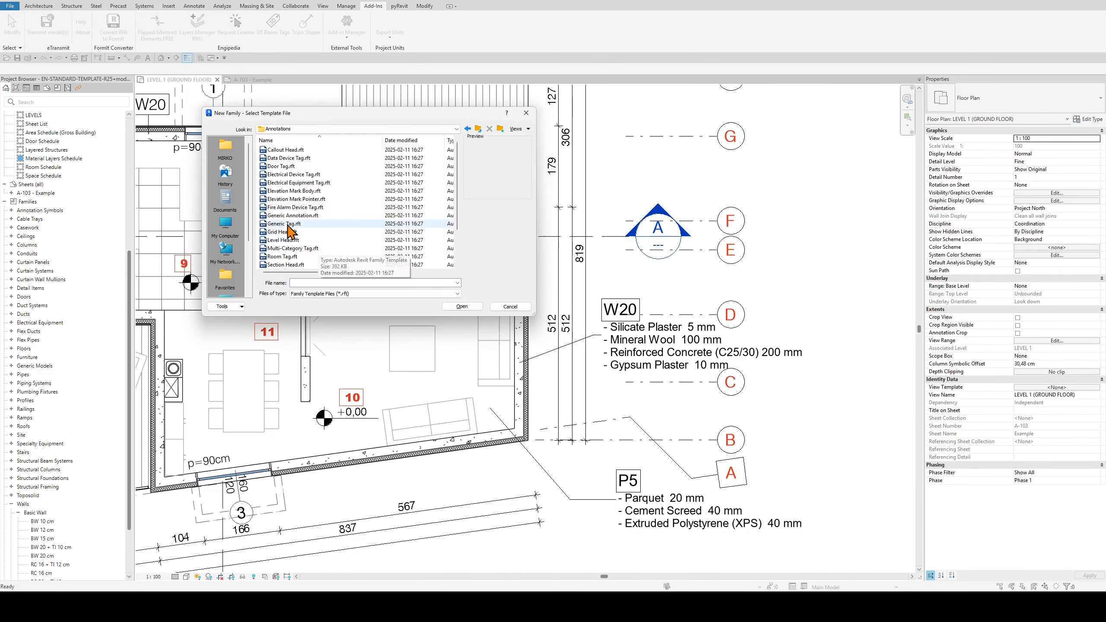
click(289, 224)
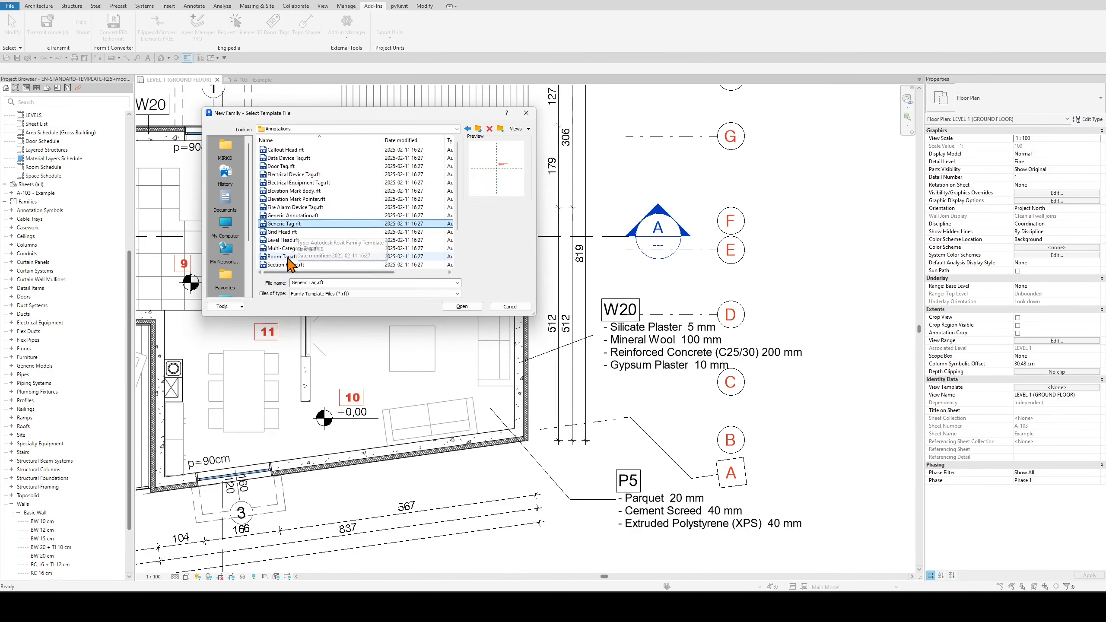
click(311, 249)
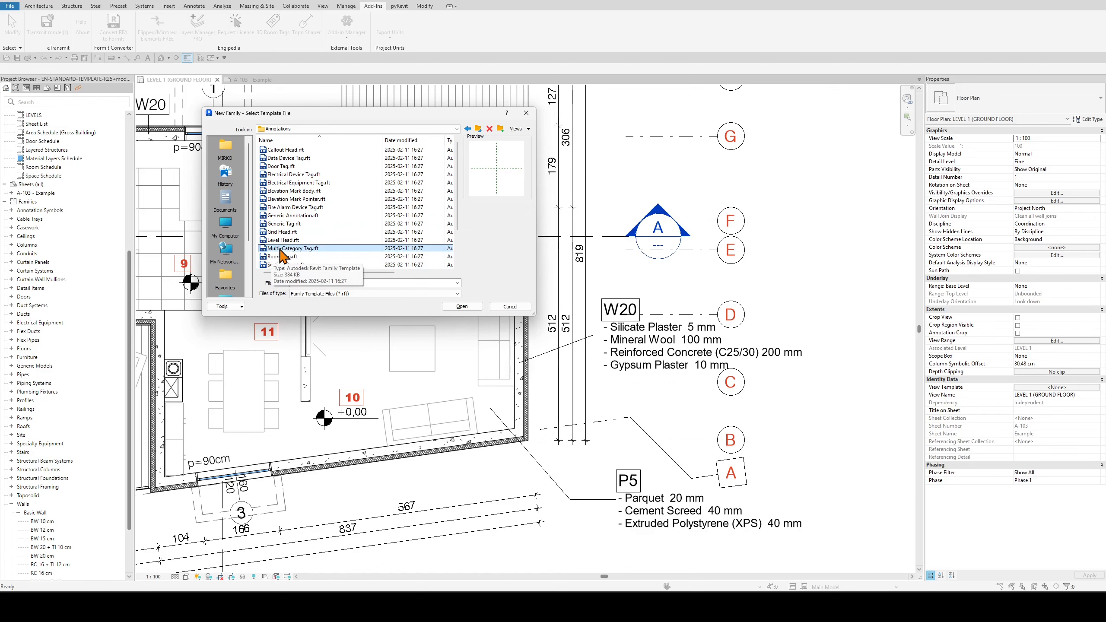
click(461, 306)
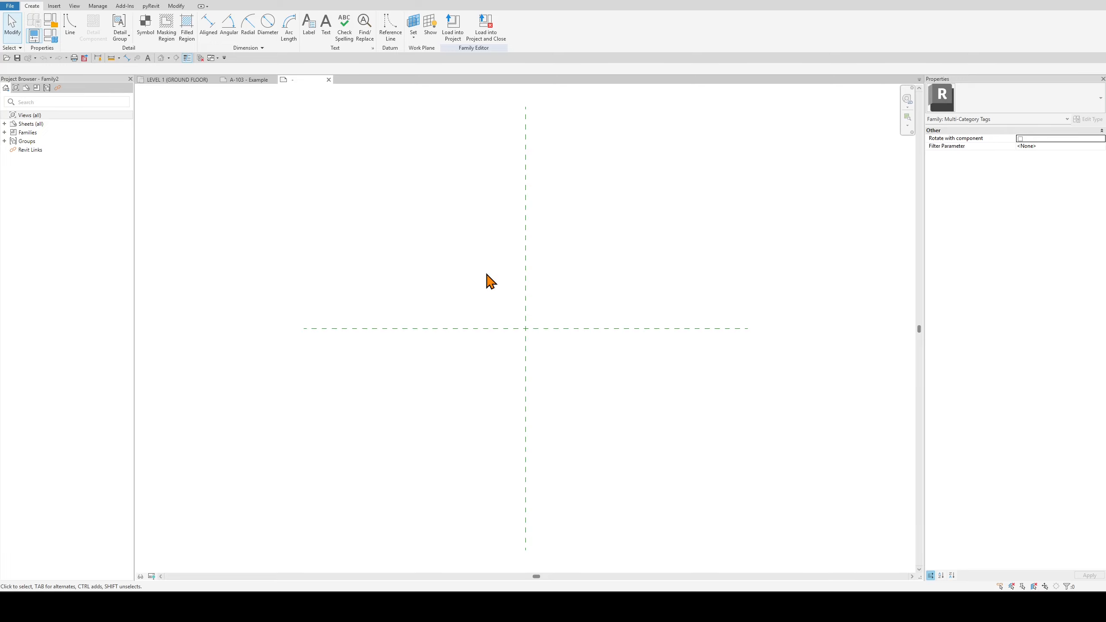
Set the family's shared parameter file to Engipedia-SharedParameters.txt from the copied Layers Manager PRO Contents folder path.
click(97, 6)
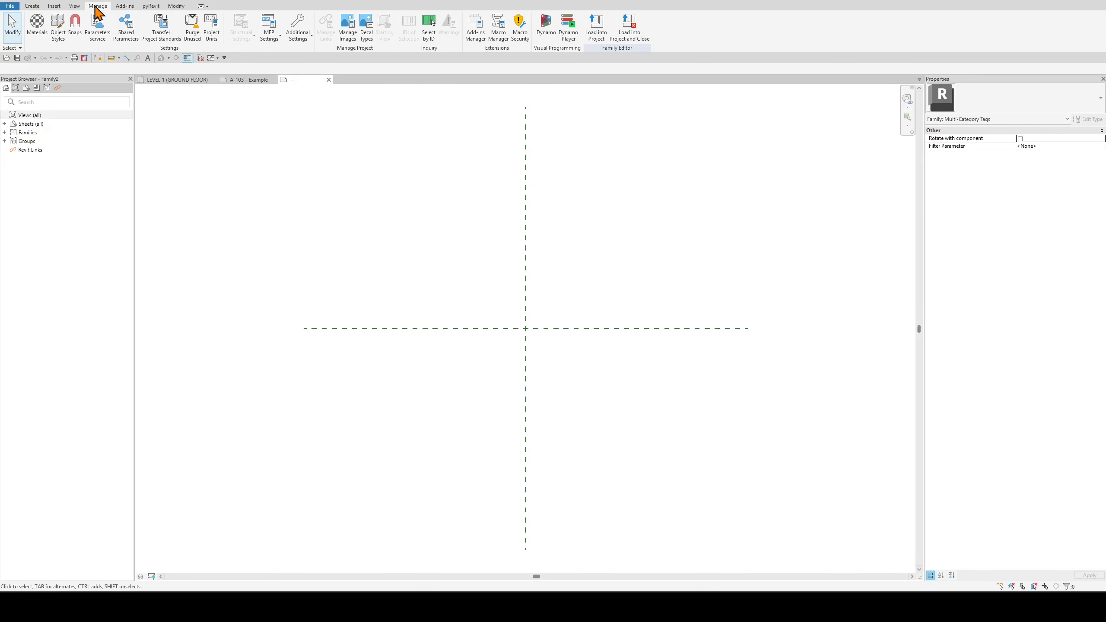
click(126, 30)
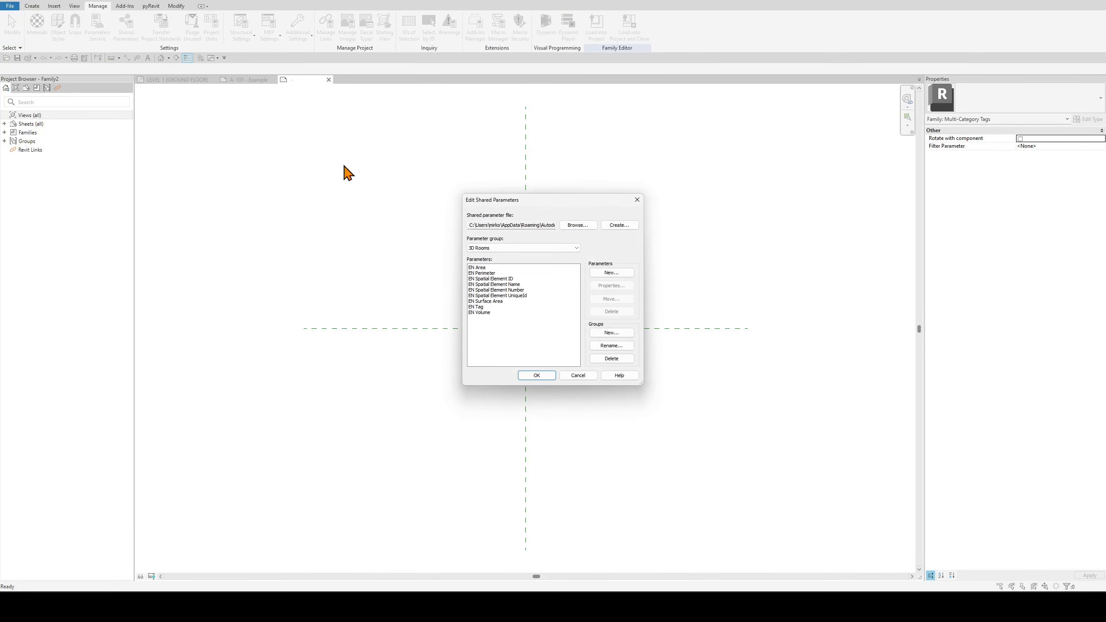
click(577, 227)
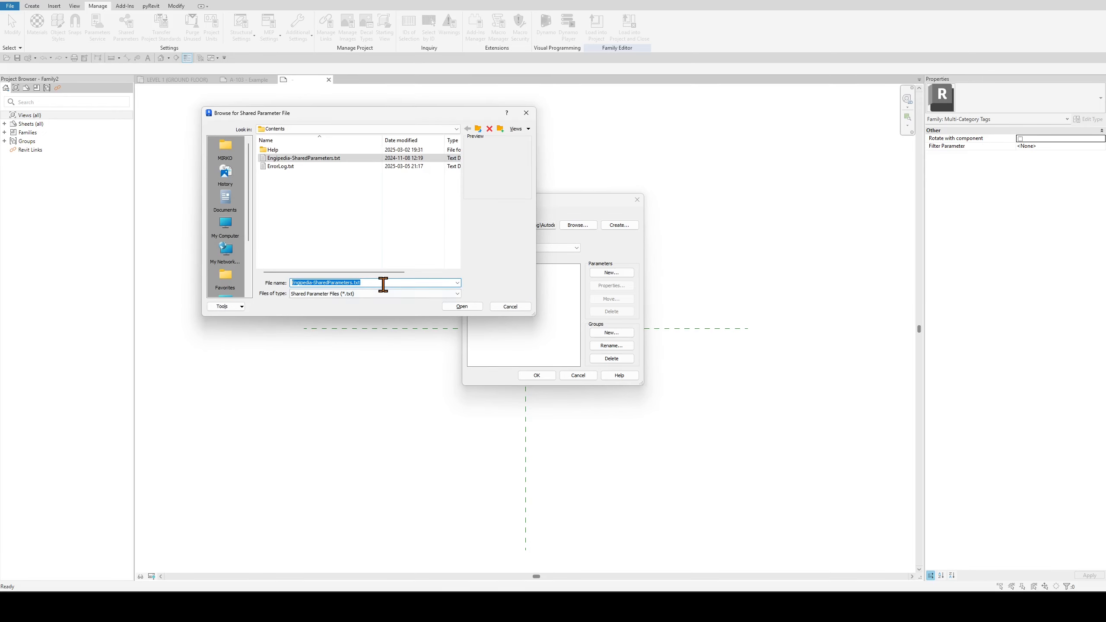
key(ctrl+v)
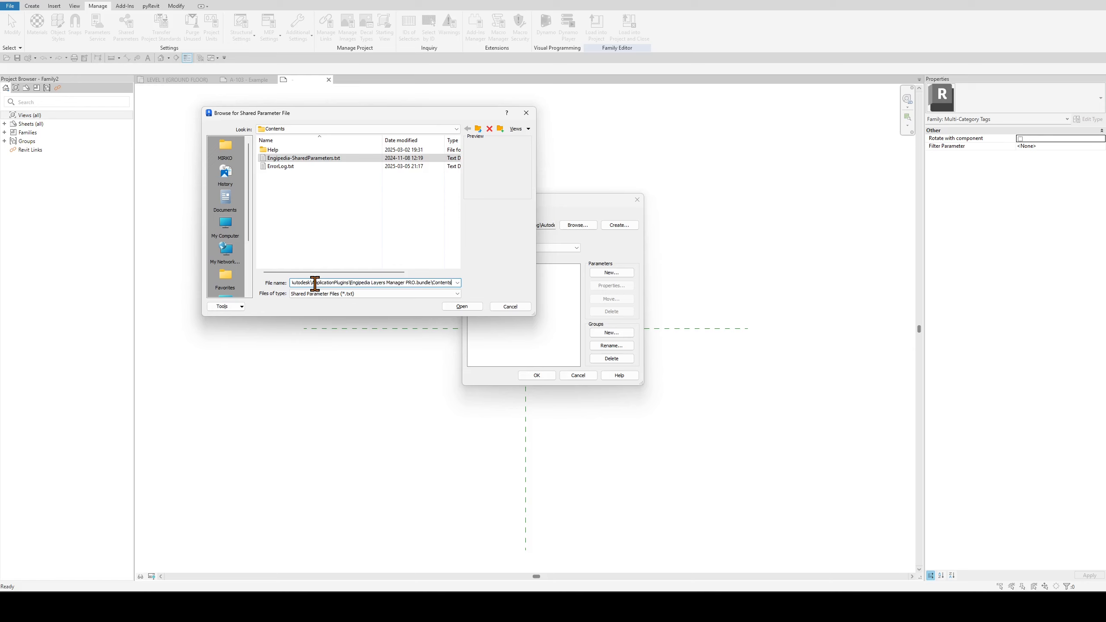
key(Return)
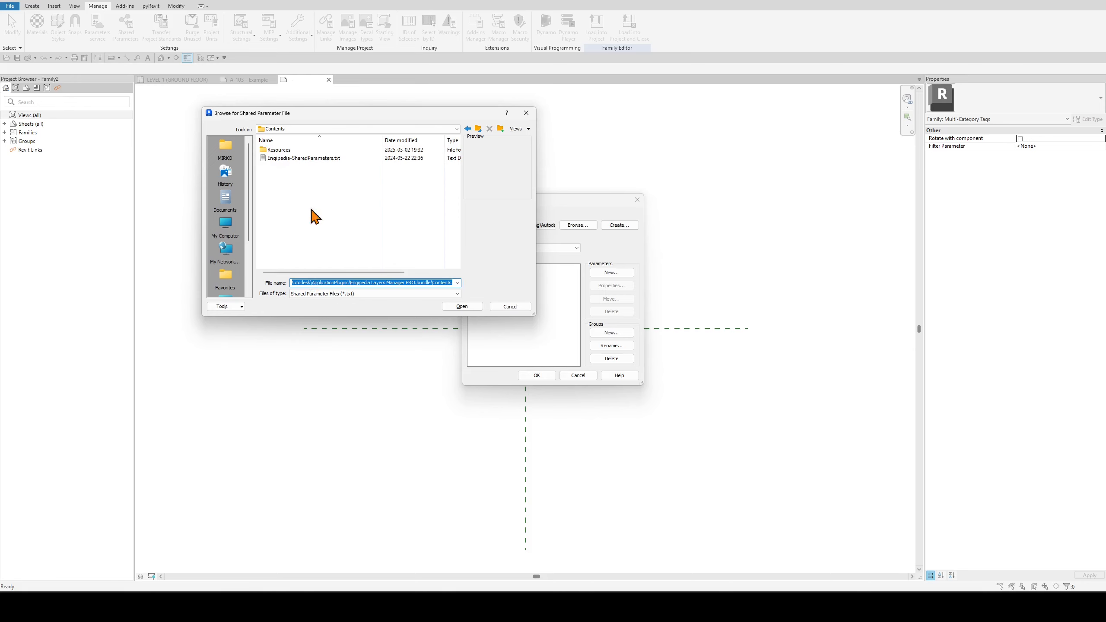
click(279, 159)
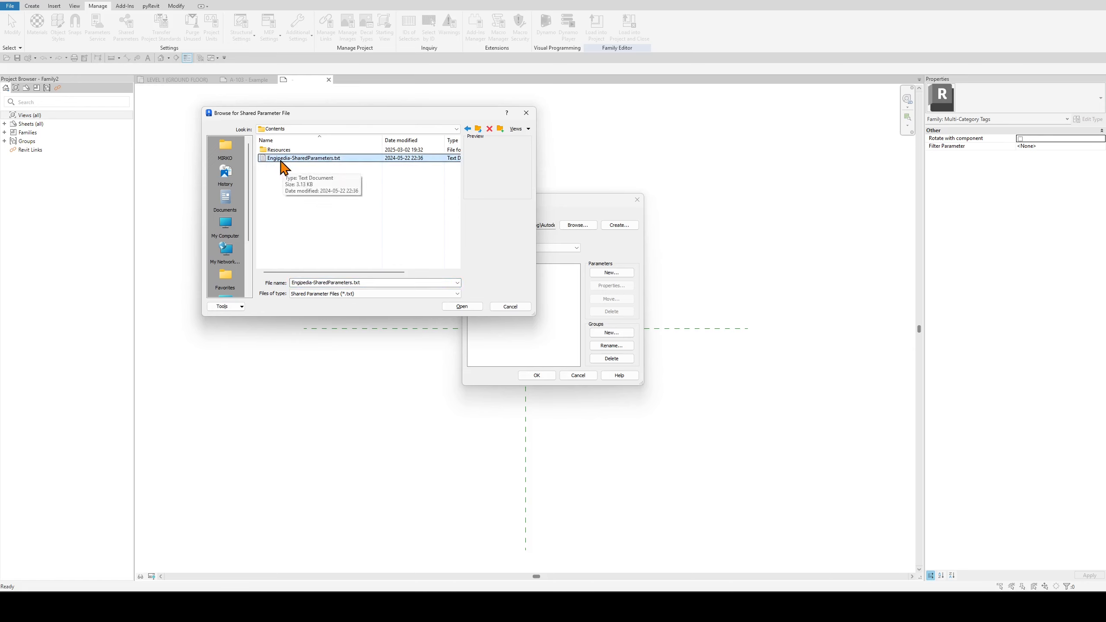
click(463, 306)
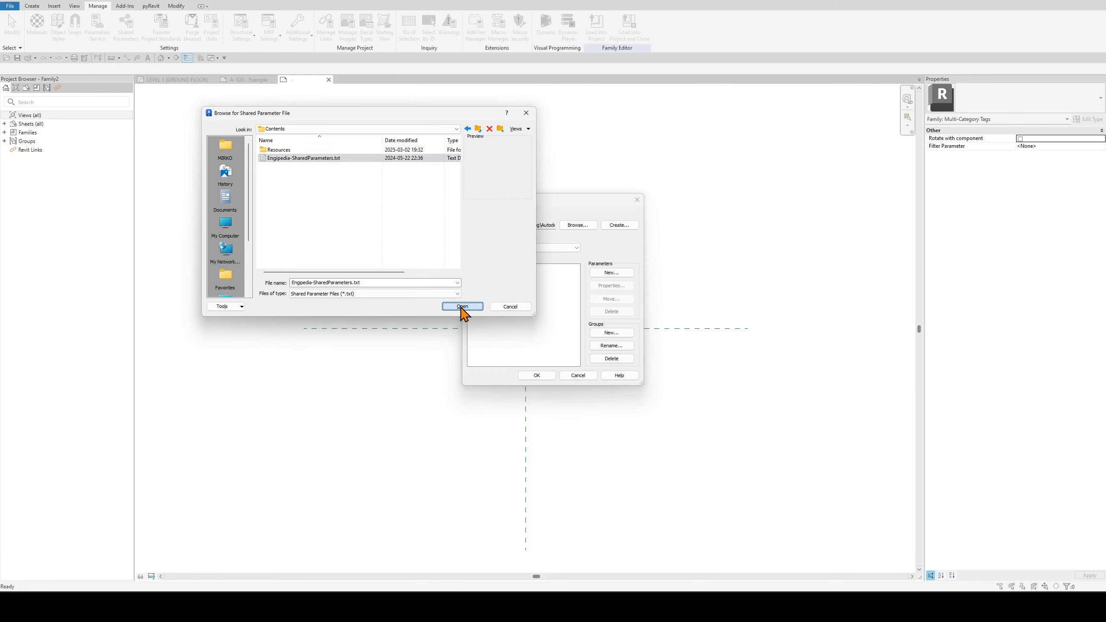
click(538, 376)
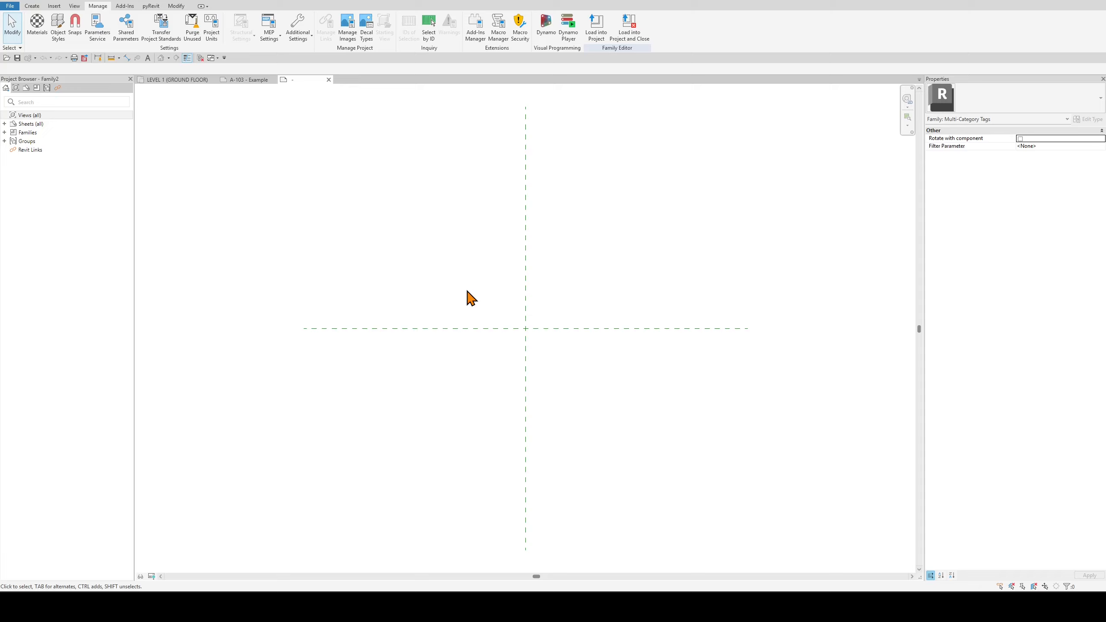
Place a label just below the reference plane intersection showing the shared parameter EN Layers and Widths from the Layered Structures group.
click(35, 7)
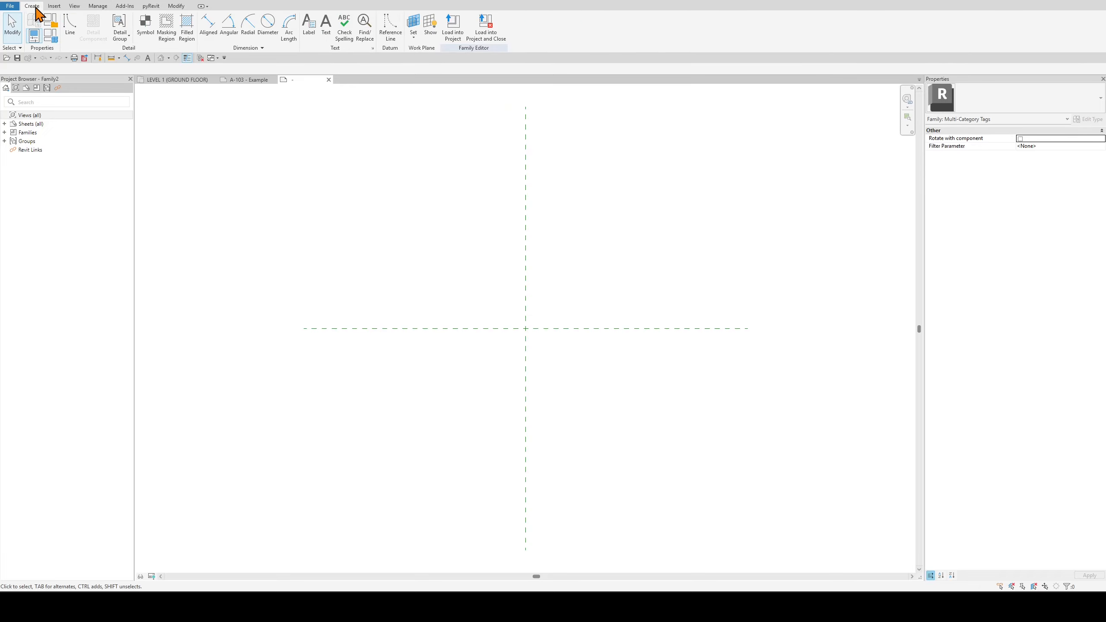
click(309, 26)
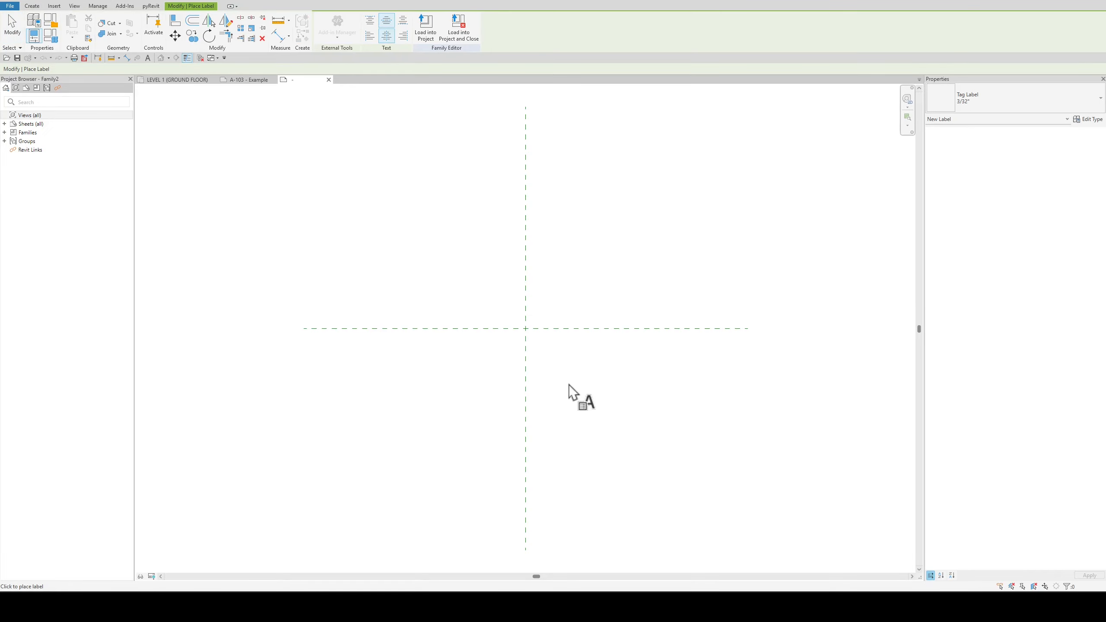
click(526, 334)
click(391, 353)
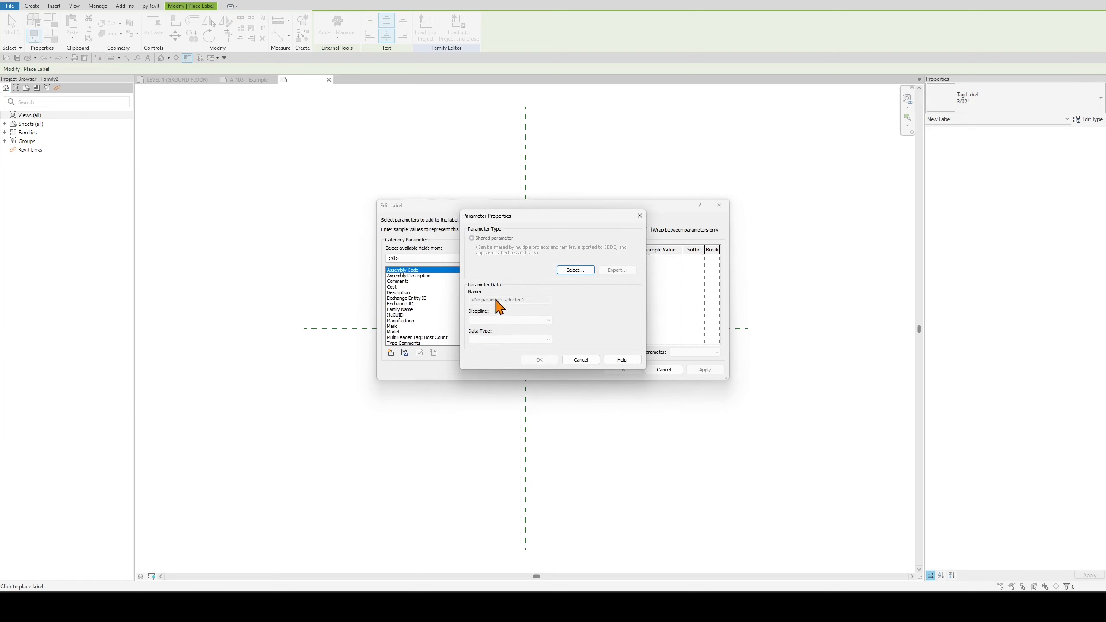
click(575, 270)
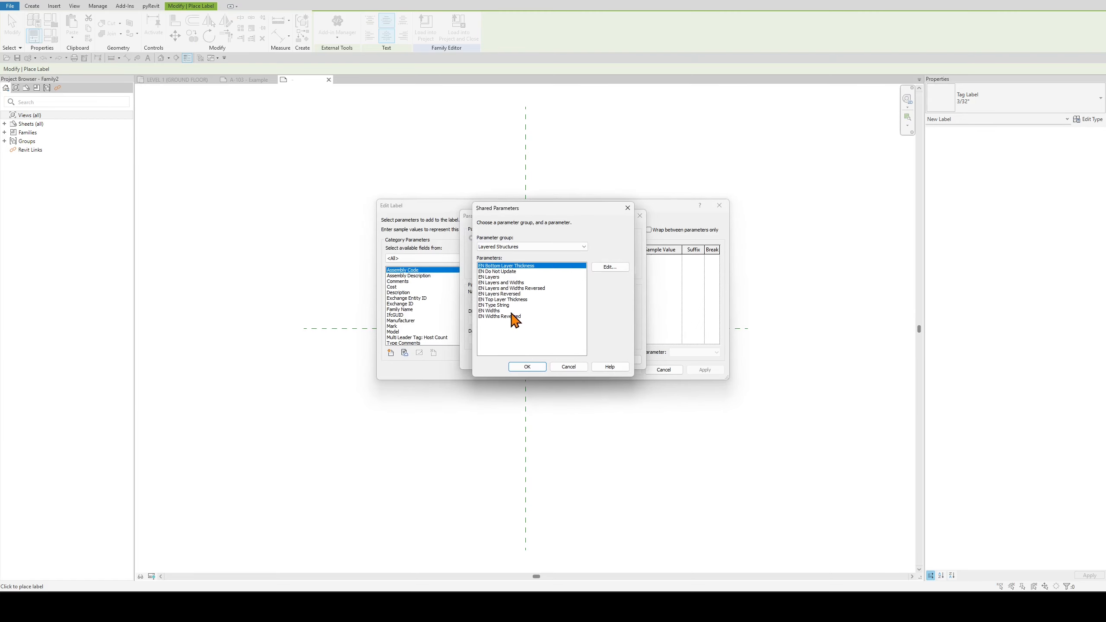
click(508, 283)
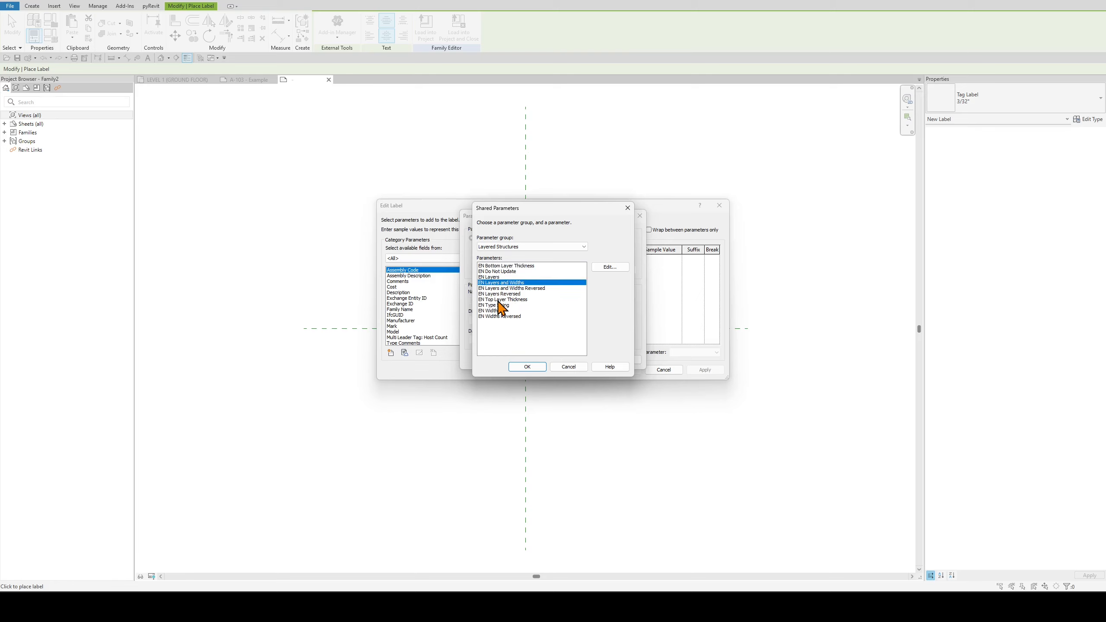
click(528, 367)
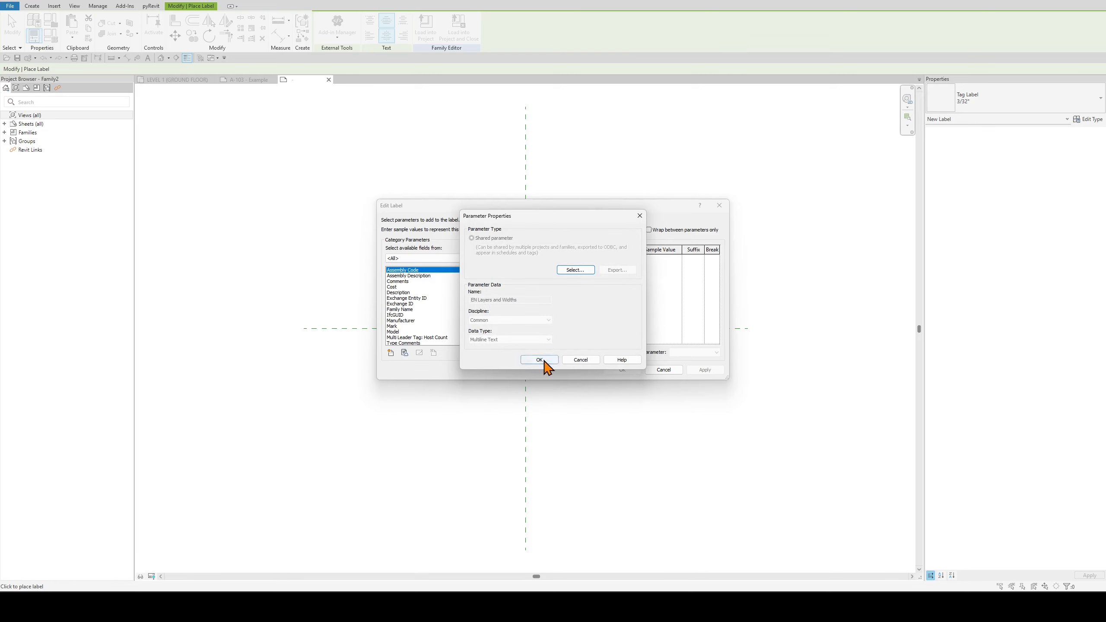
click(546, 365)
click(498, 272)
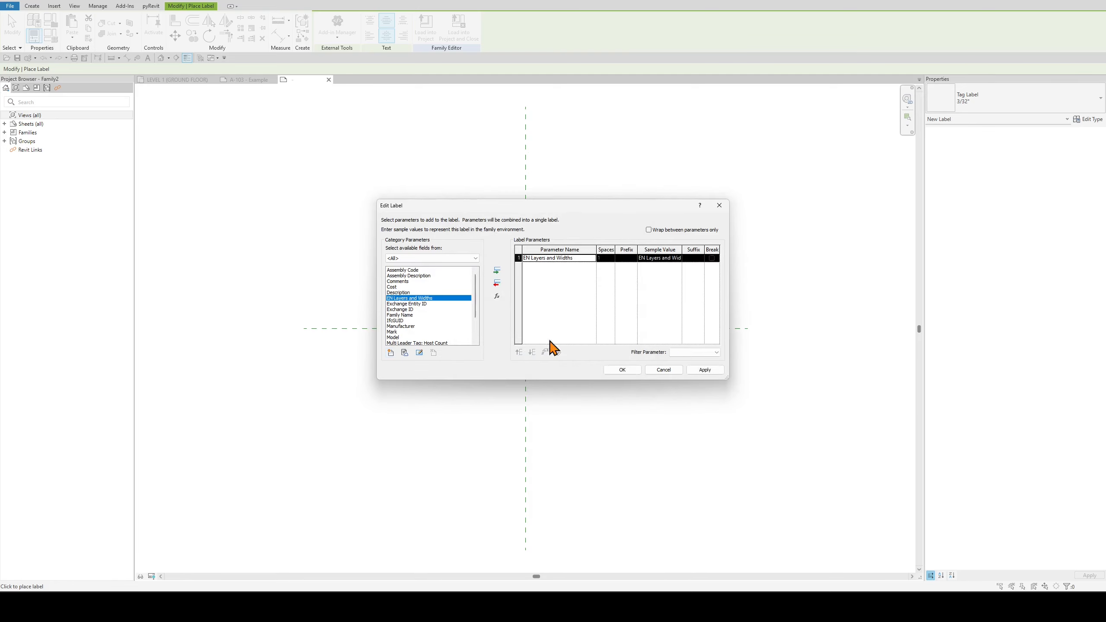
click(621, 369)
Place a second label below the first showing the shared parameter EN Layers and Widths Reversed, and finish placing labels.
click(484, 350)
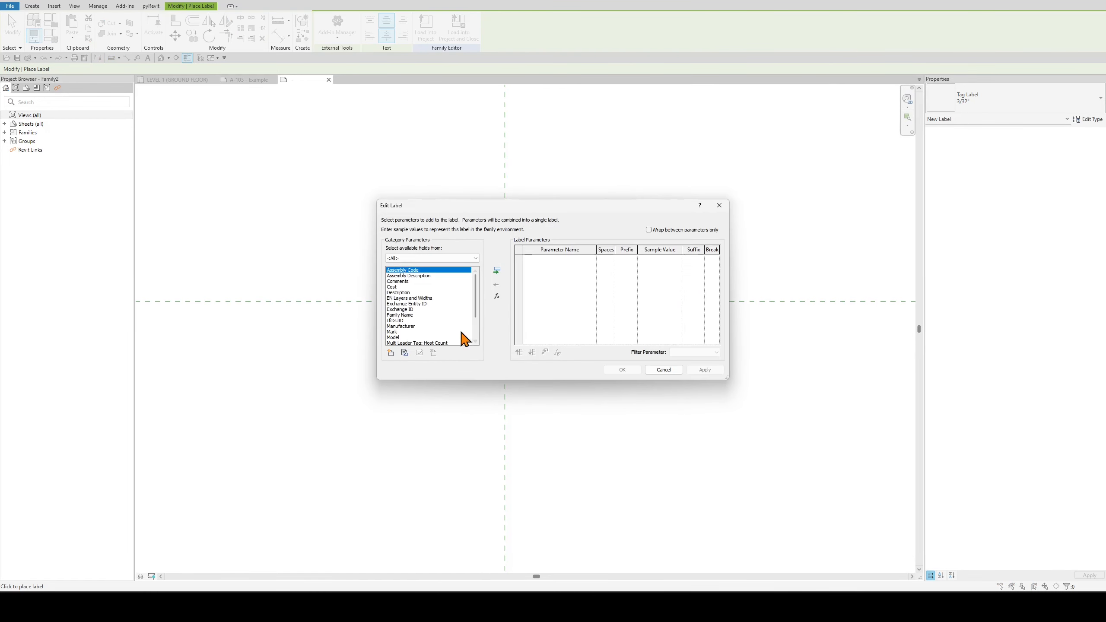
click(392, 353)
click(574, 273)
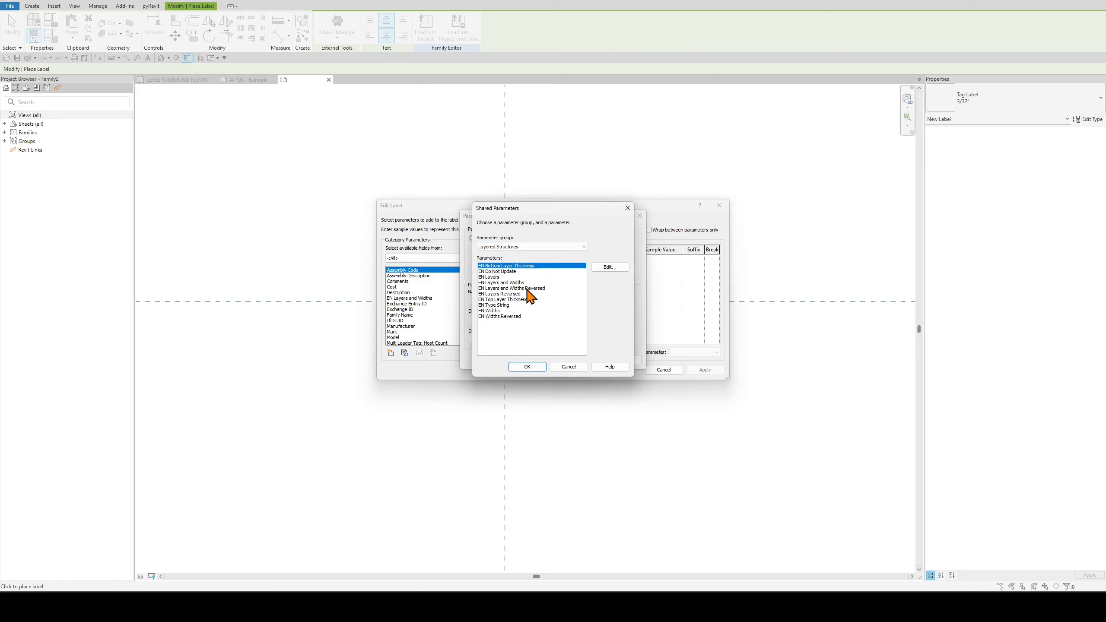
click(527, 289)
click(533, 367)
click(540, 356)
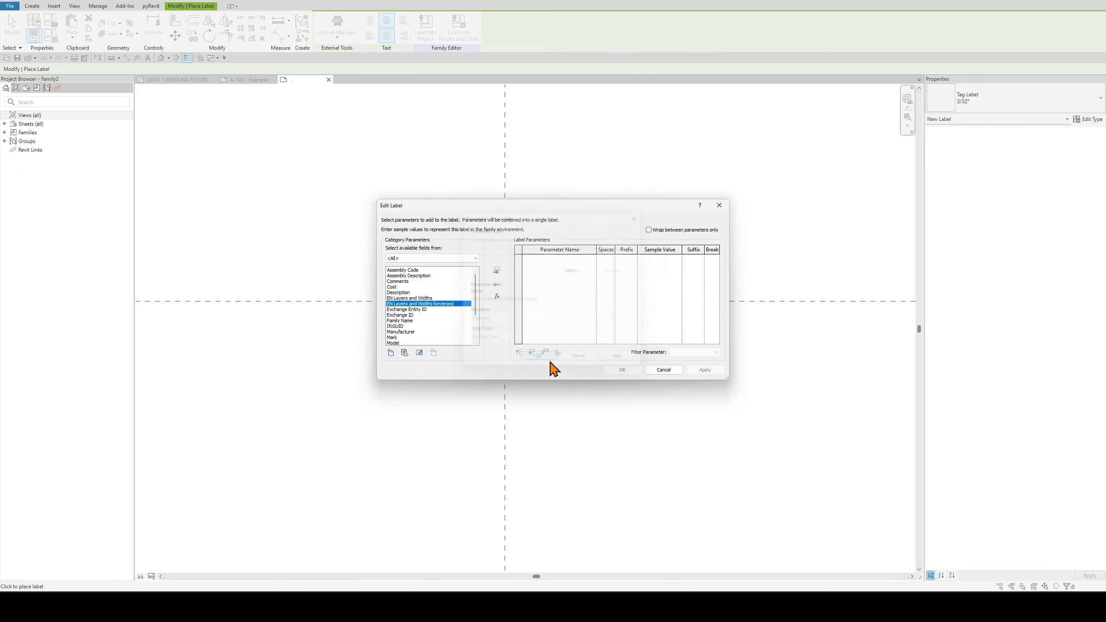
click(496, 270)
click(623, 370)
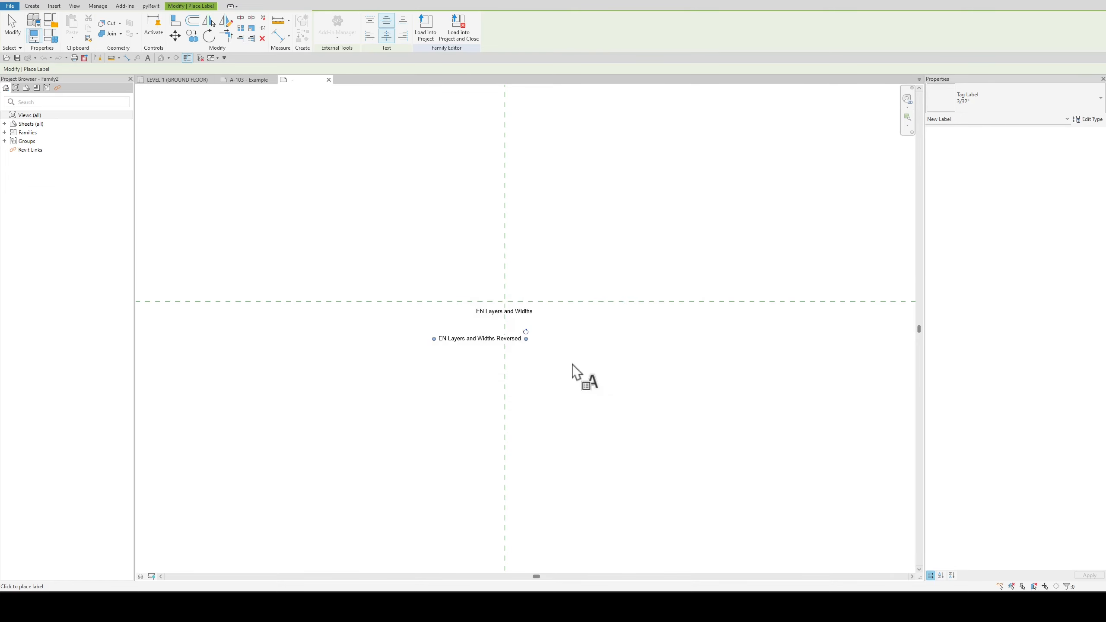
scroll(554, 351, up, 3)
click(12, 27)
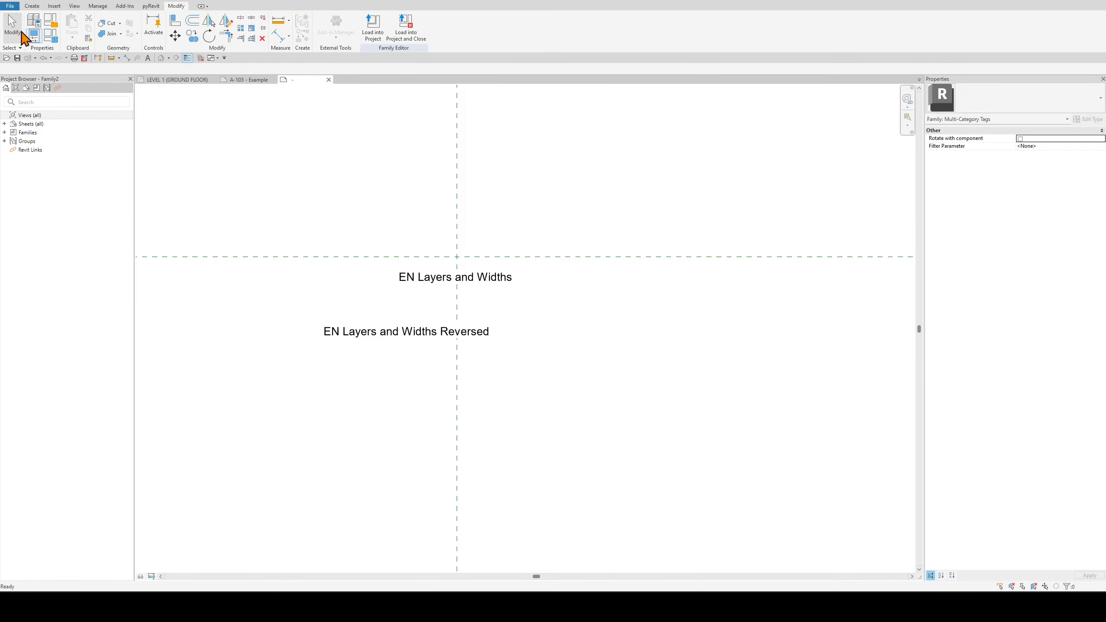
Move both labels to the right of the vertical reference plane, with EN Layers and Widths Reversed beneath EN Layers and Widths.
click(442, 286)
drag(407, 274, 490, 279)
click(433, 331)
drag(408, 341, 551, 308)
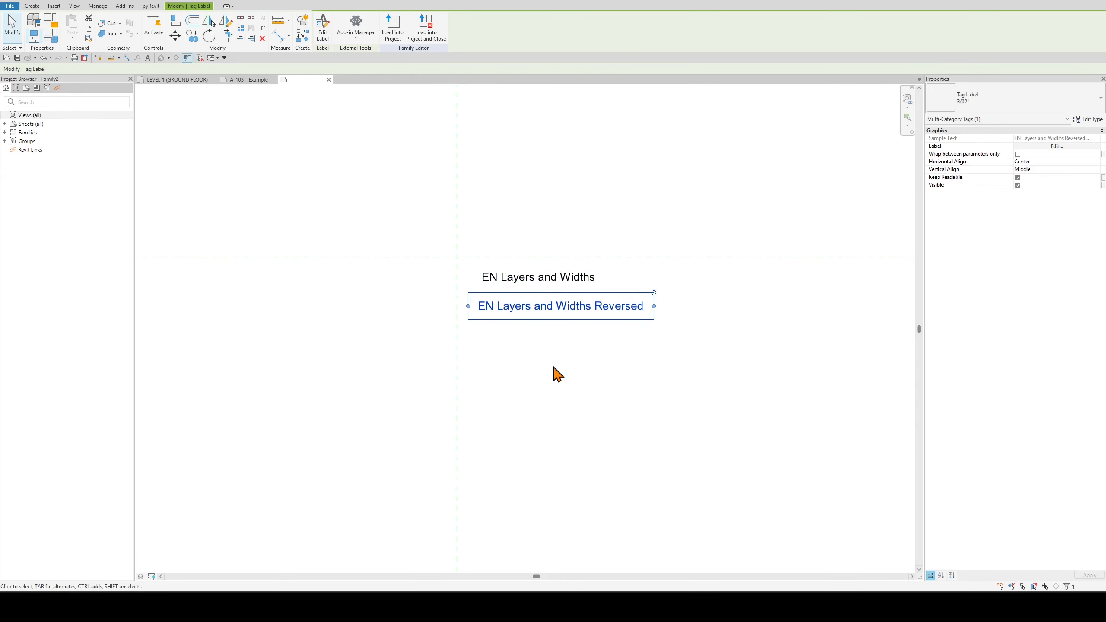
Set both labels' horizontal alignment to Left and vertical alignment to Top.
ctrl+click(514, 277)
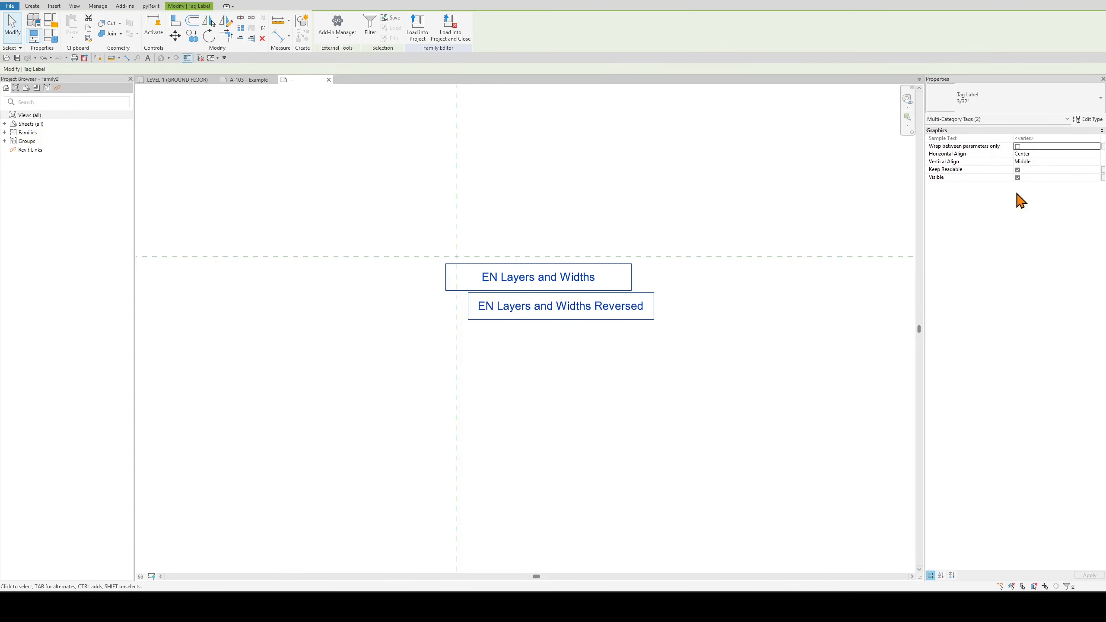
click(1097, 154)
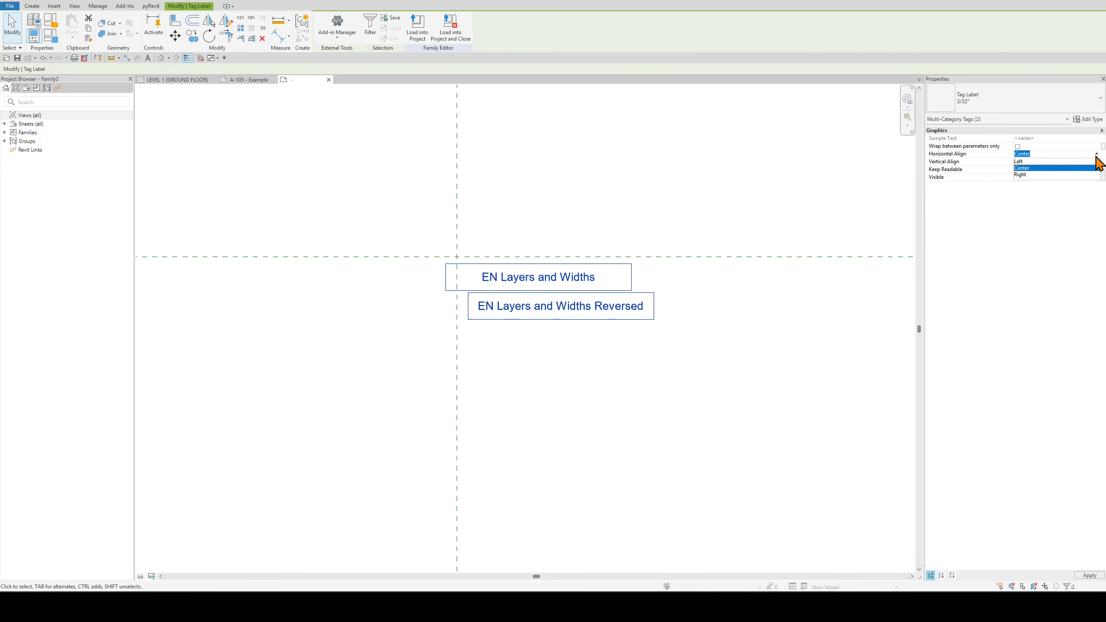
click(1027, 161)
click(1096, 162)
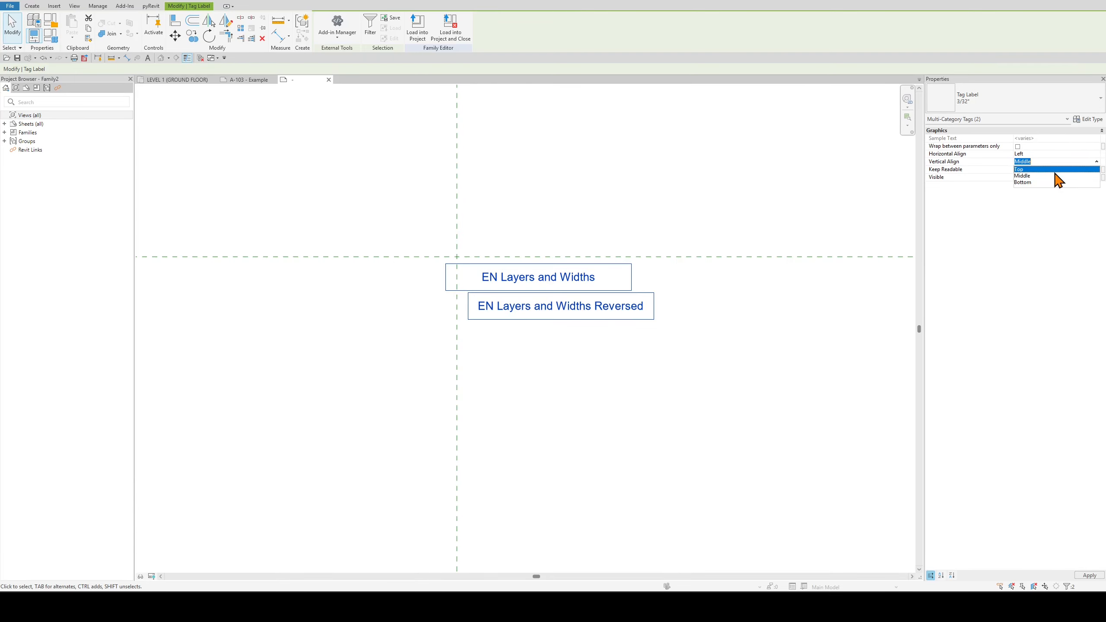
click(1054, 169)
Move both labels' left edges onto the vertical reference plane, with EN Layers and Widths directly under the horizontal plane and the reversed label beneath.
click(476, 284)
mouse_move(457, 281)
mouse_down()
mouse_move(466, 263)
mouse_move(468, 273)
mouse_up()
click(520, 312)
drag(513, 306, 501, 292)
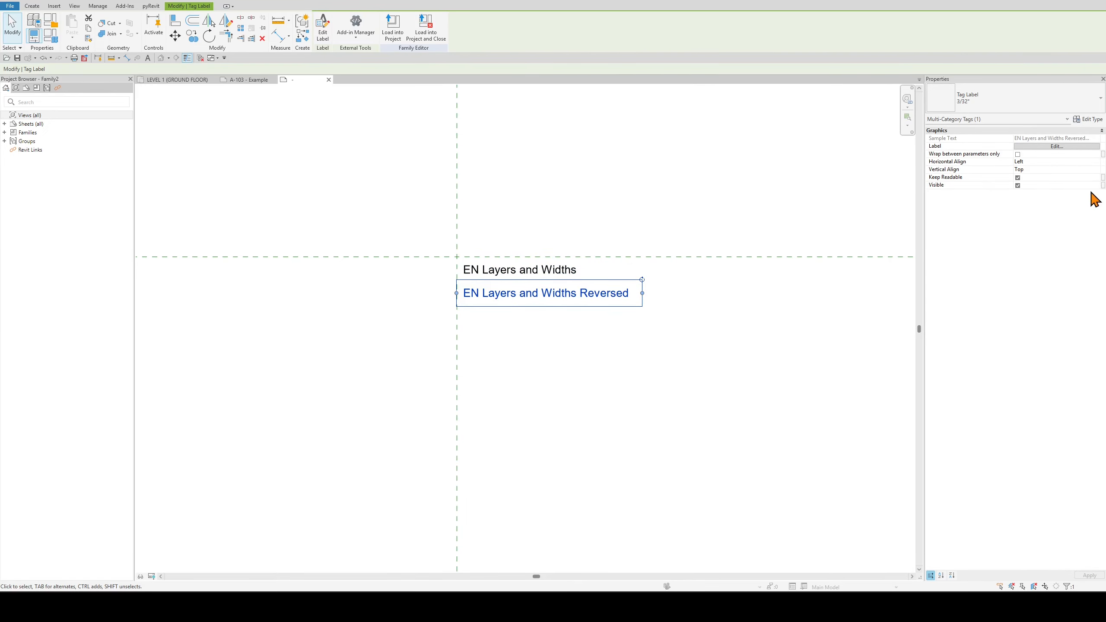
Associate the EN Layers and Widths label's visibility with a new family type parameter named Normal.
click(532, 272)
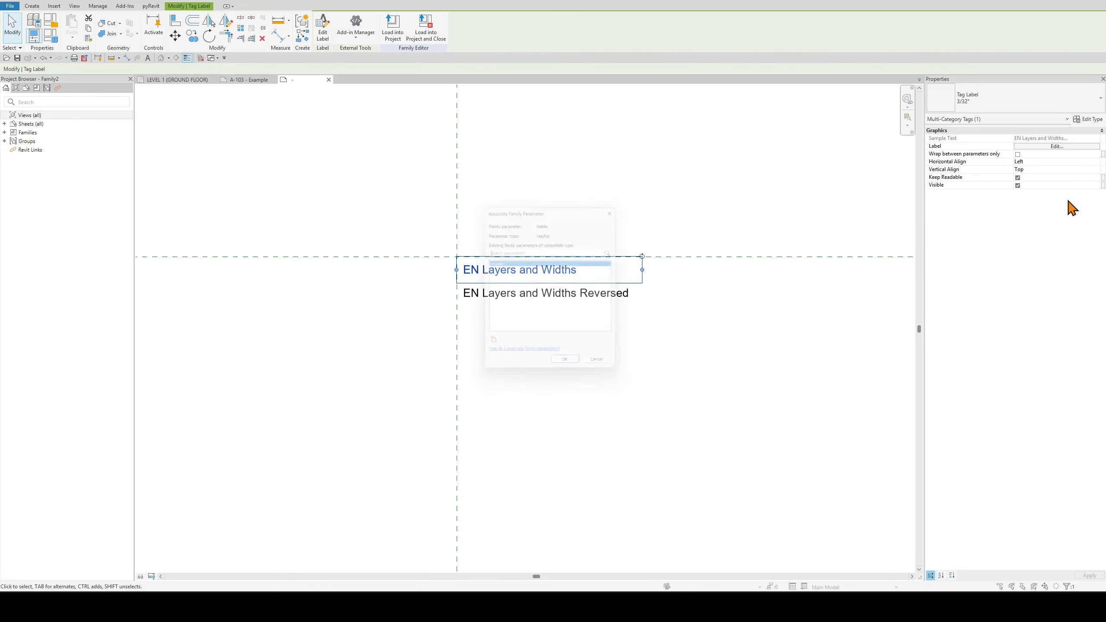
click(489, 349)
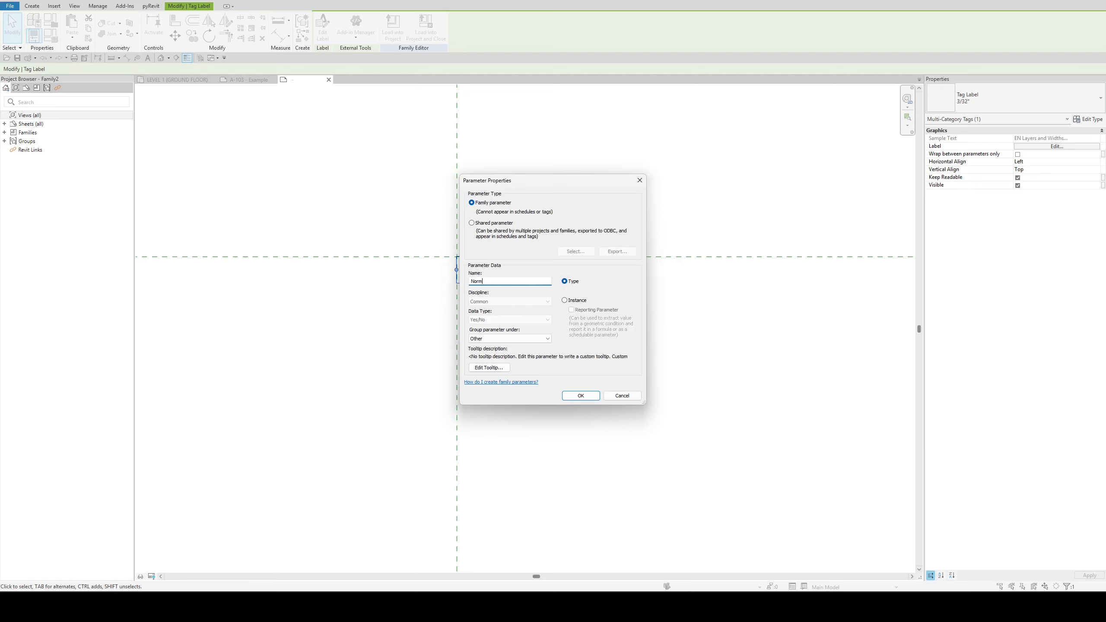
key(Return)
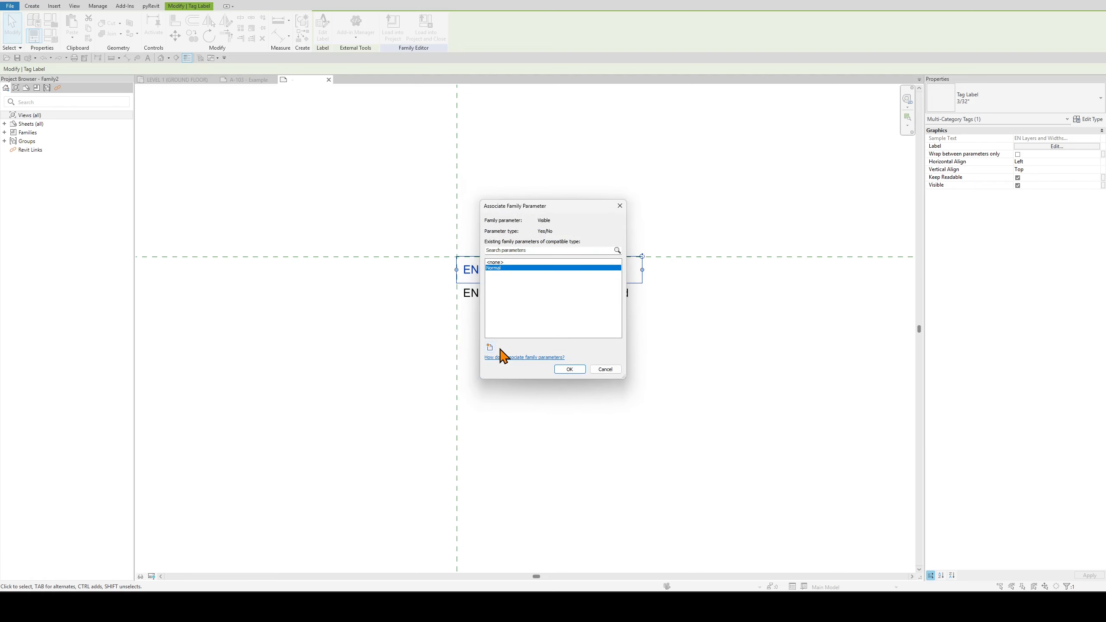
click(579, 369)
Associate the EN Layers and Widths Reversed label's visibility with a new family type parameter named Reversed, and deselect the label.
click(554, 305)
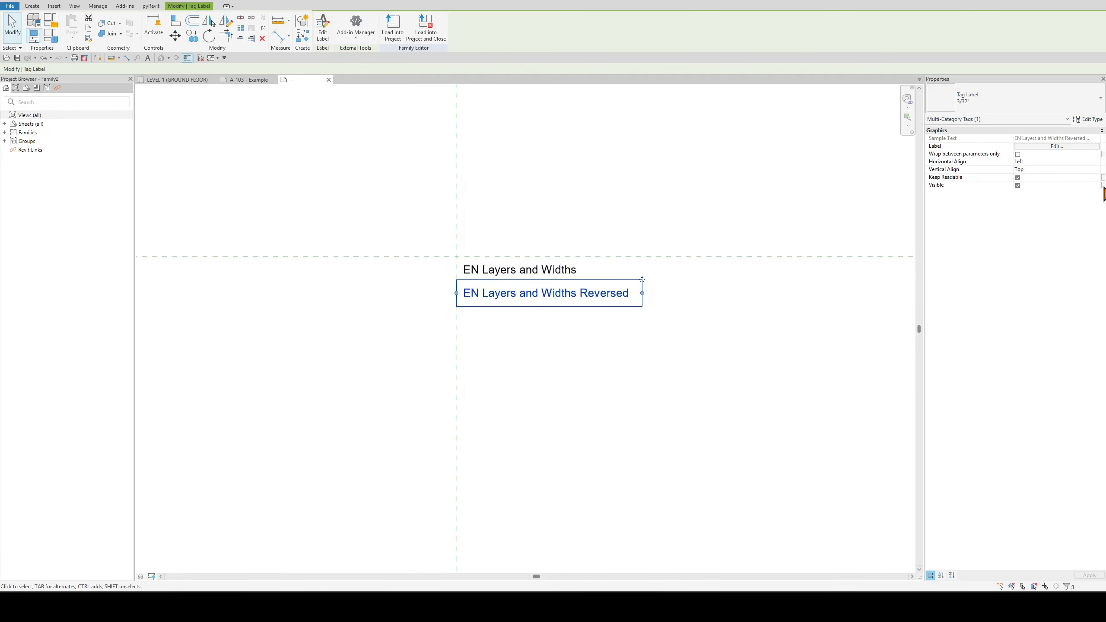
click(1104, 185)
click(492, 352)
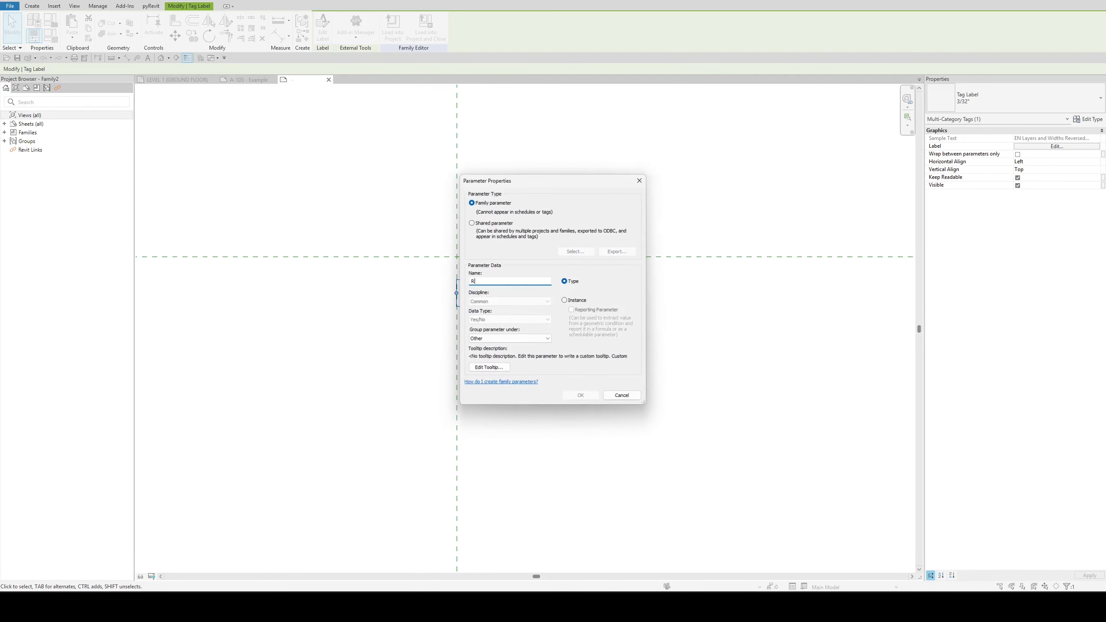
text(Reverse)
key(Return)
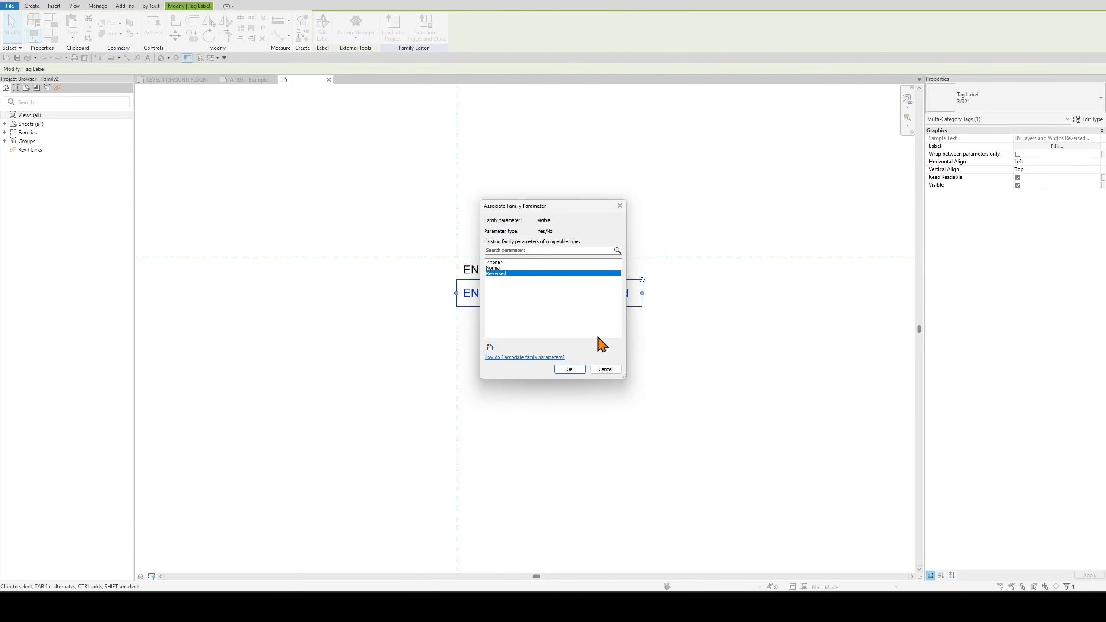
click(586, 370)
click(536, 308)
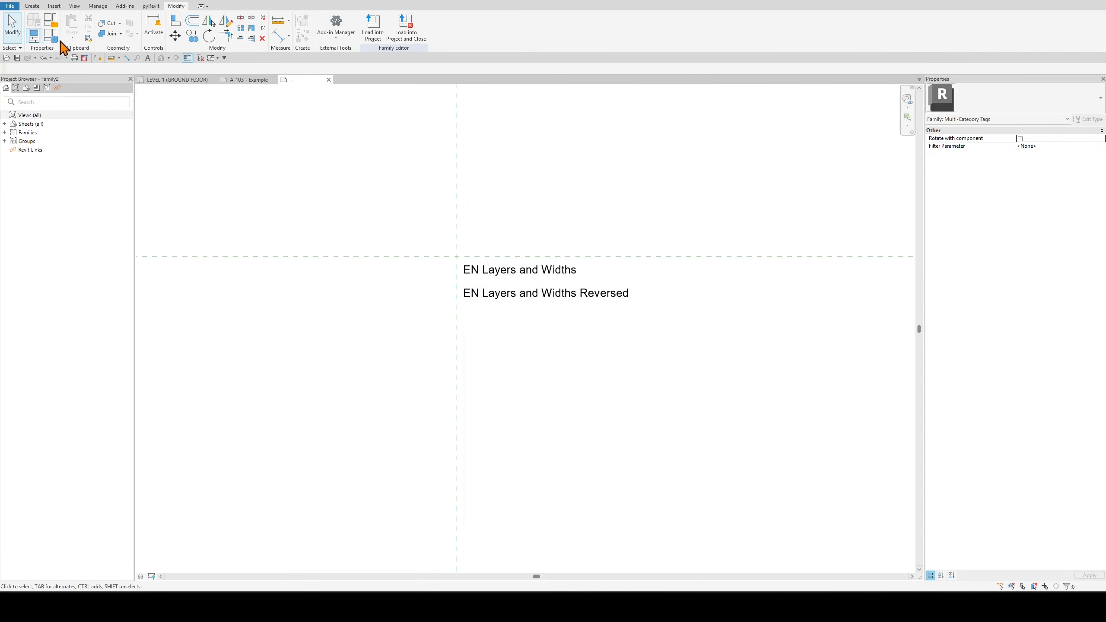
Create two family types named Normal and Reversed.
click(50, 35)
click(736, 180)
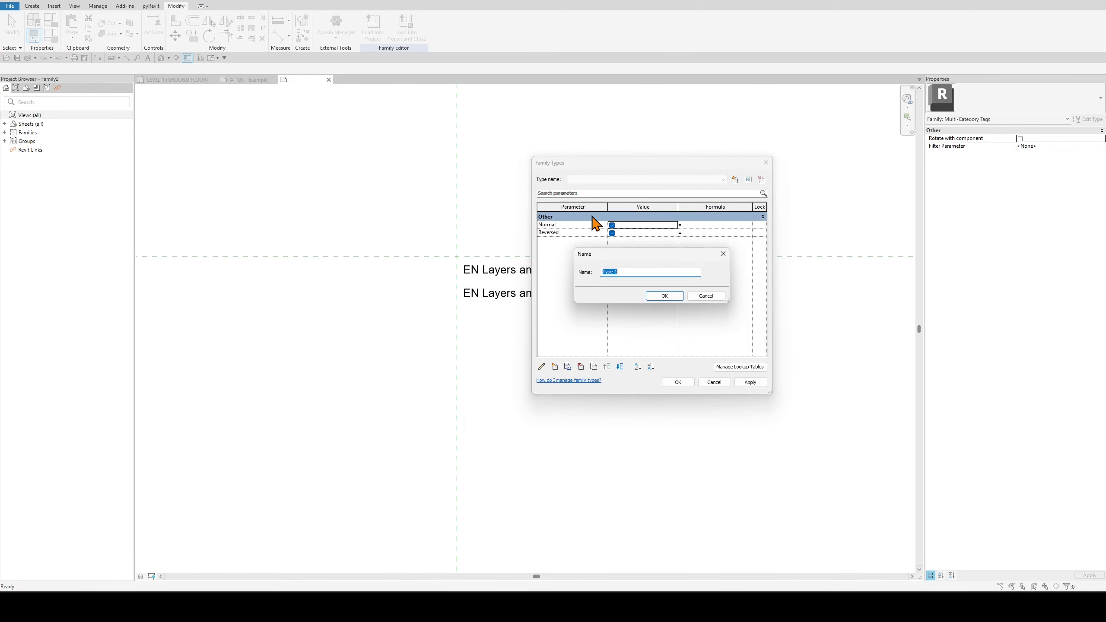
text(Normal)
key(Return)
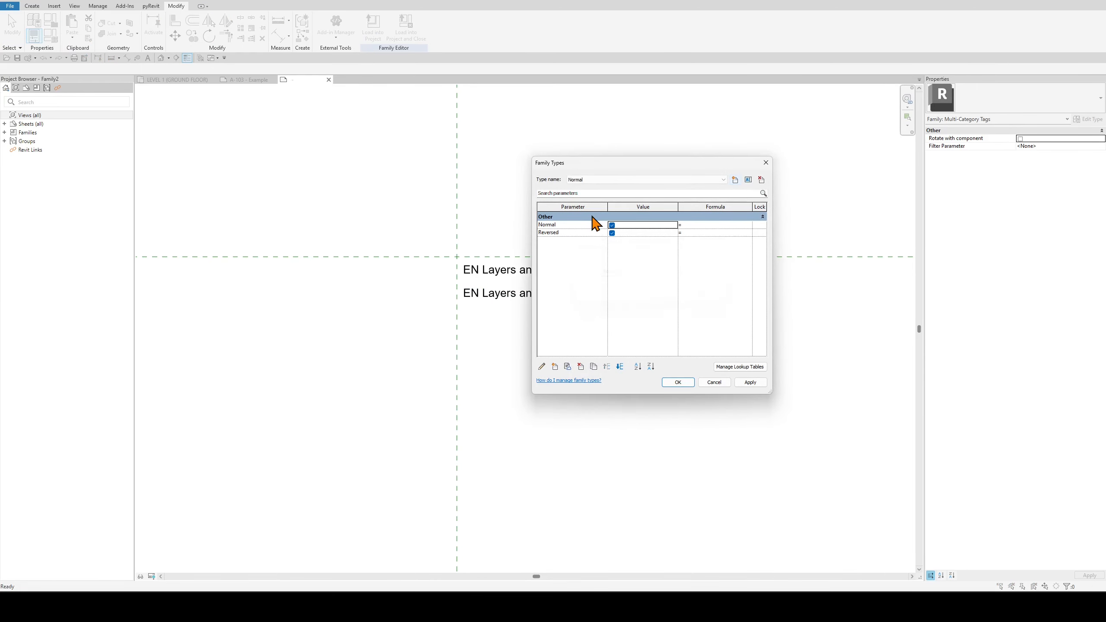
click(735, 180)
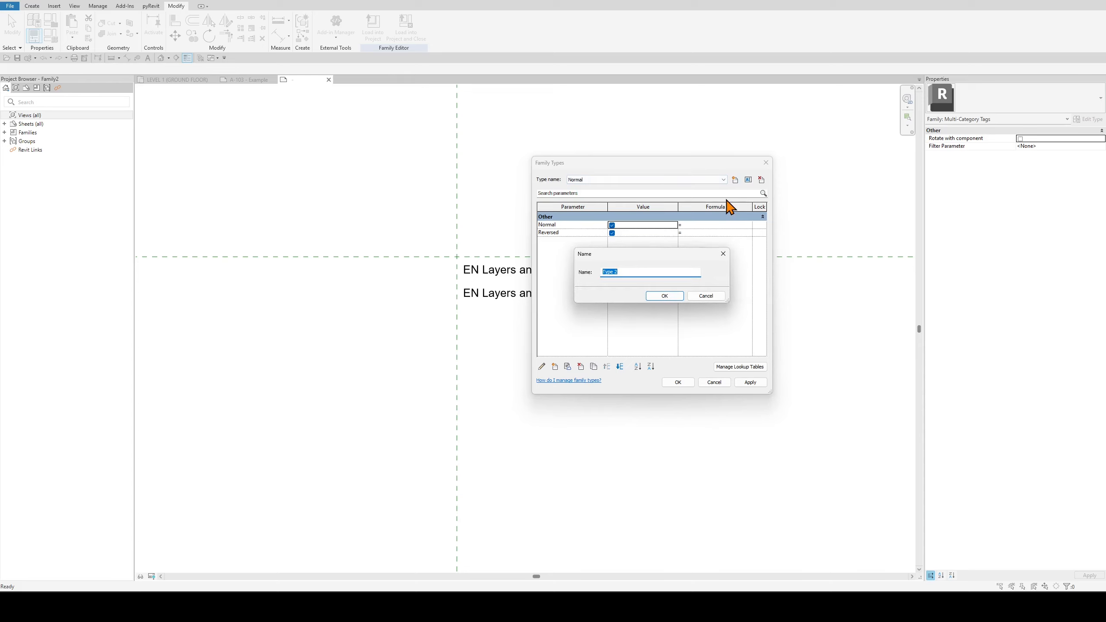
text(Reversed)
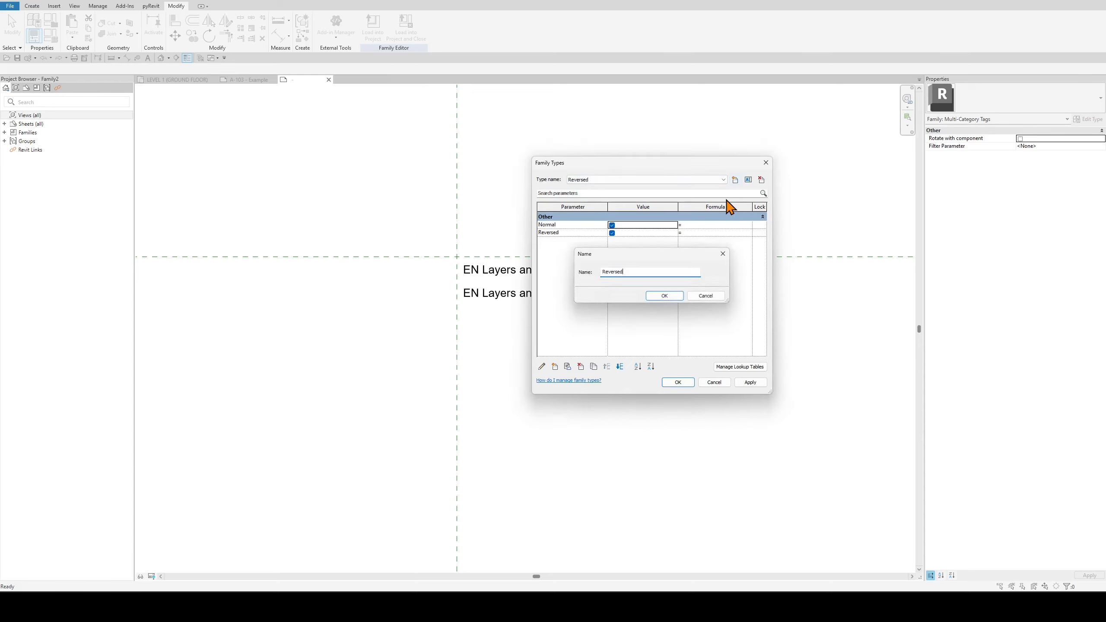
key(Return)
Give the Reversed parameter the formula not(Normal), turn Normal off in the Reversed type, and make the Normal type current.
click(704, 232)
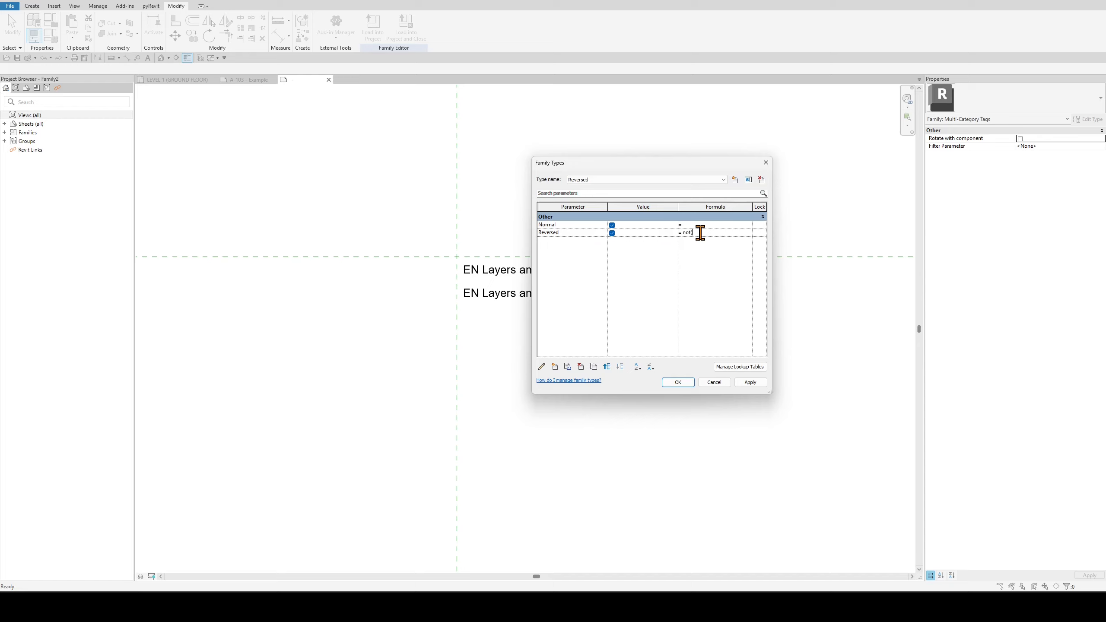
key(Return)
click(613, 225)
click(750, 382)
click(613, 181)
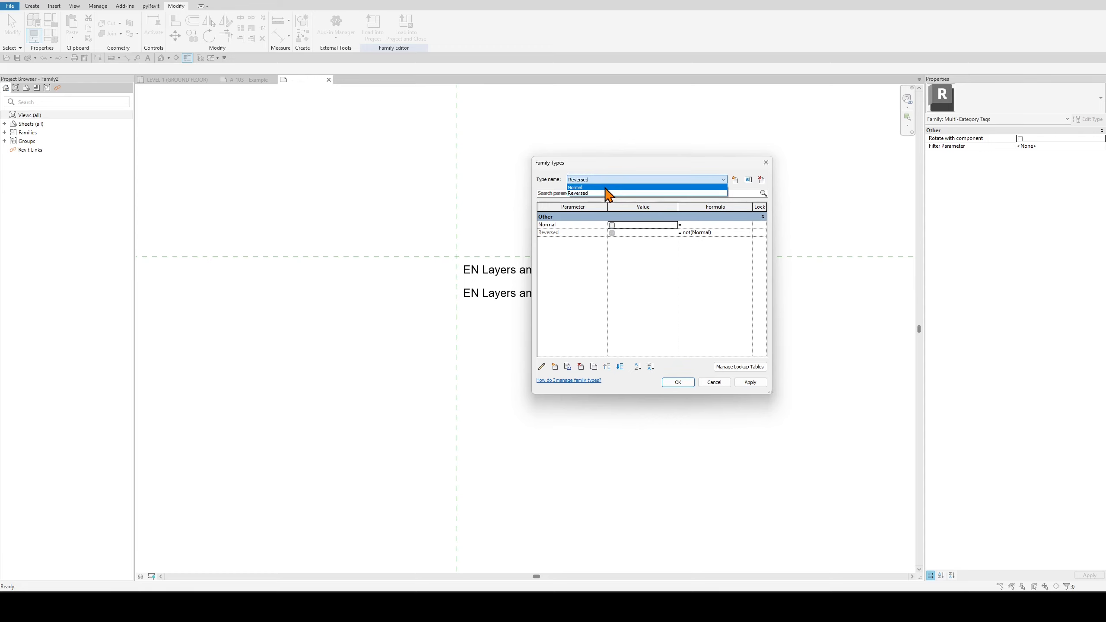
click(608, 190)
click(677, 382)
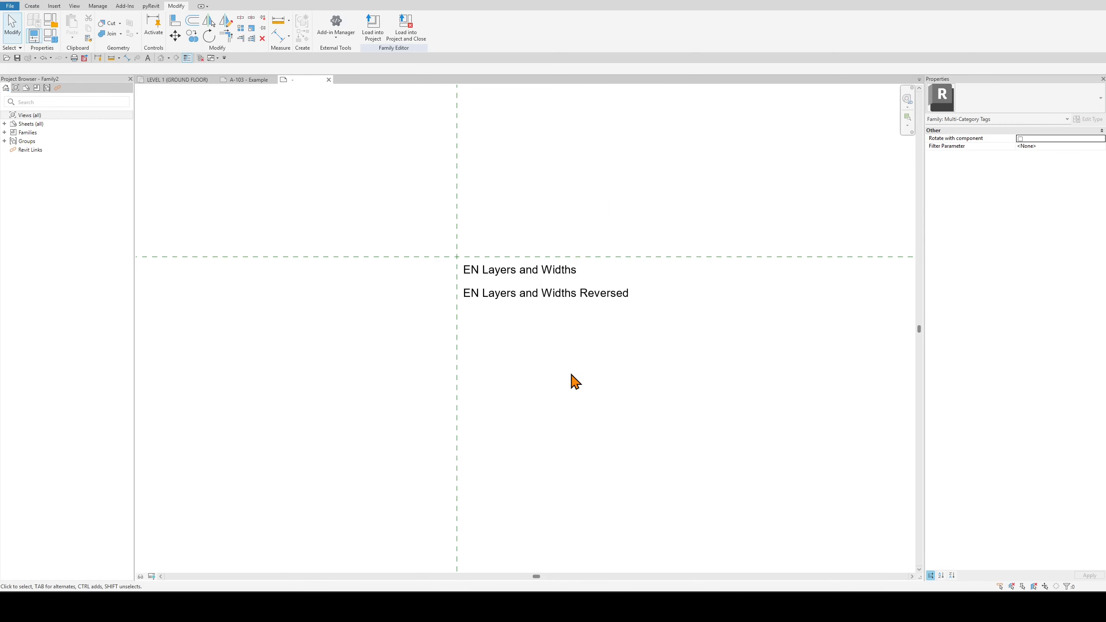
Move the EN Layers and Widths Reversed label up so it exactly overlaps the EN Layers and Widths label.
click(497, 301)
drag(475, 296, 477, 274)
click(560, 385)
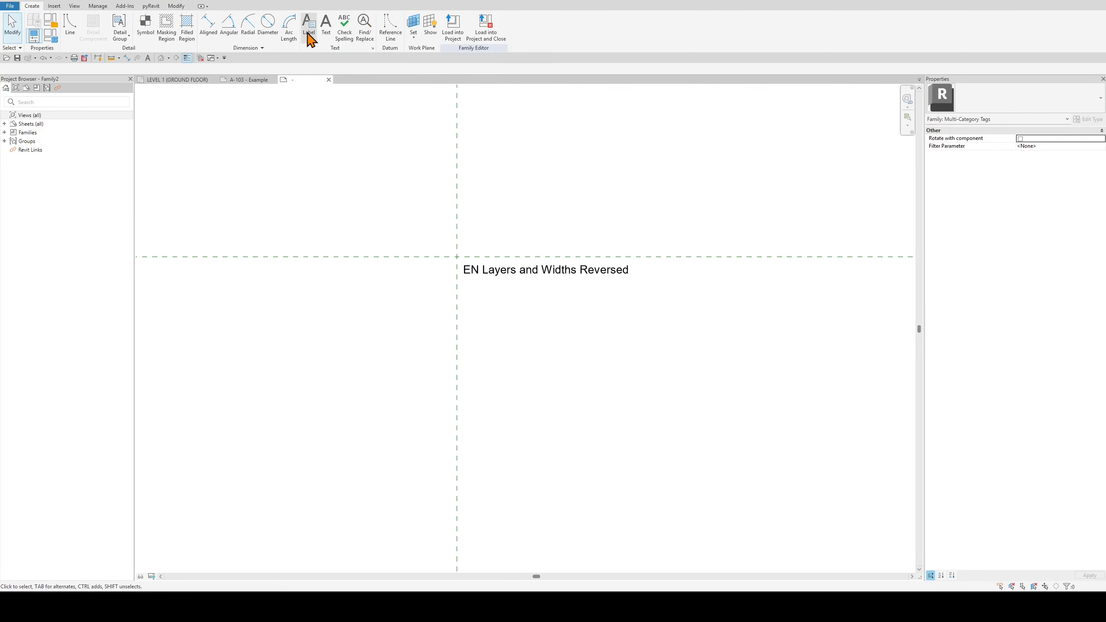
Place a label showing the Type Name parameter above the horizontal reference plane, and finish placing labels.
click(305, 36)
click(464, 240)
click(401, 299)
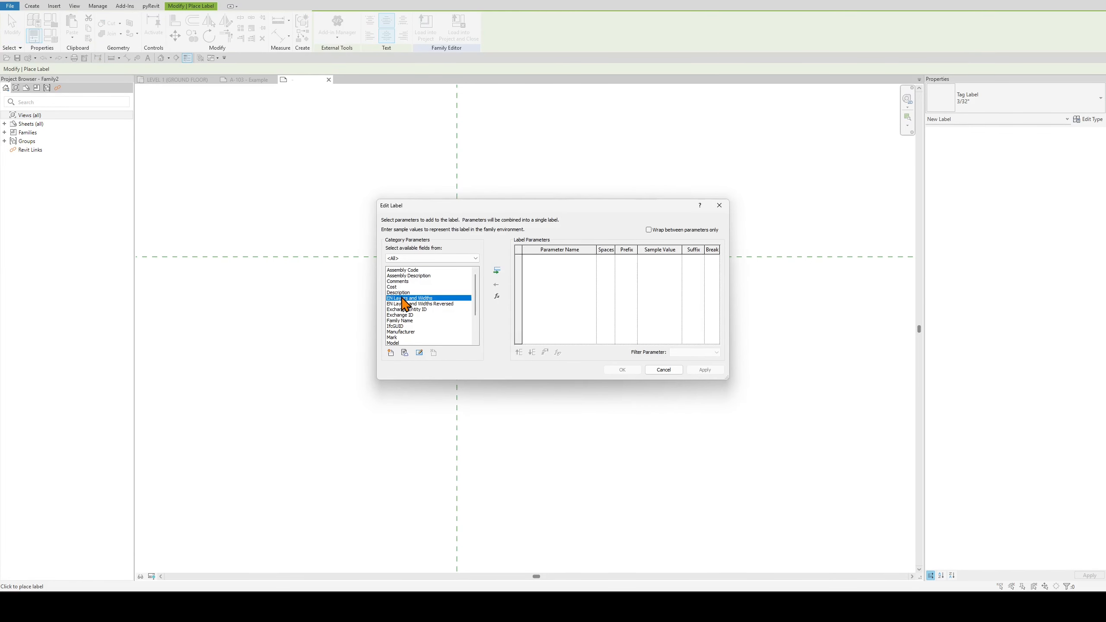
key(t)
scroll(419, 318, down, 2)
click(404, 332)
click(495, 272)
click(622, 370)
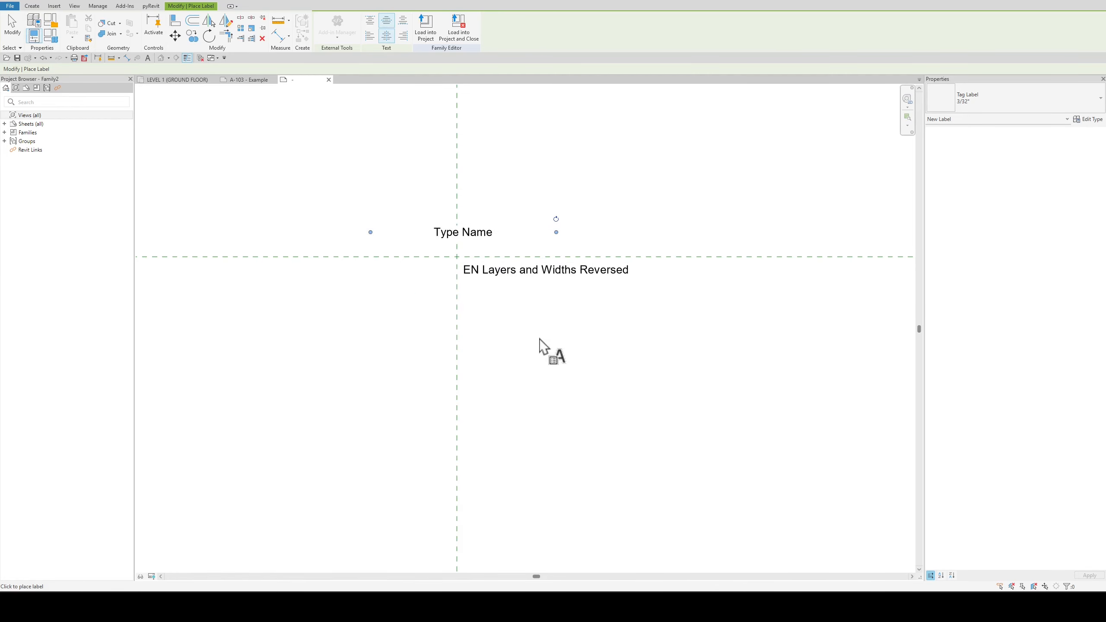
click(19, 38)
Align the Type Name label Left and Bottom, and move its lower-left corner onto the intersection of the reference planes.
click(479, 242)
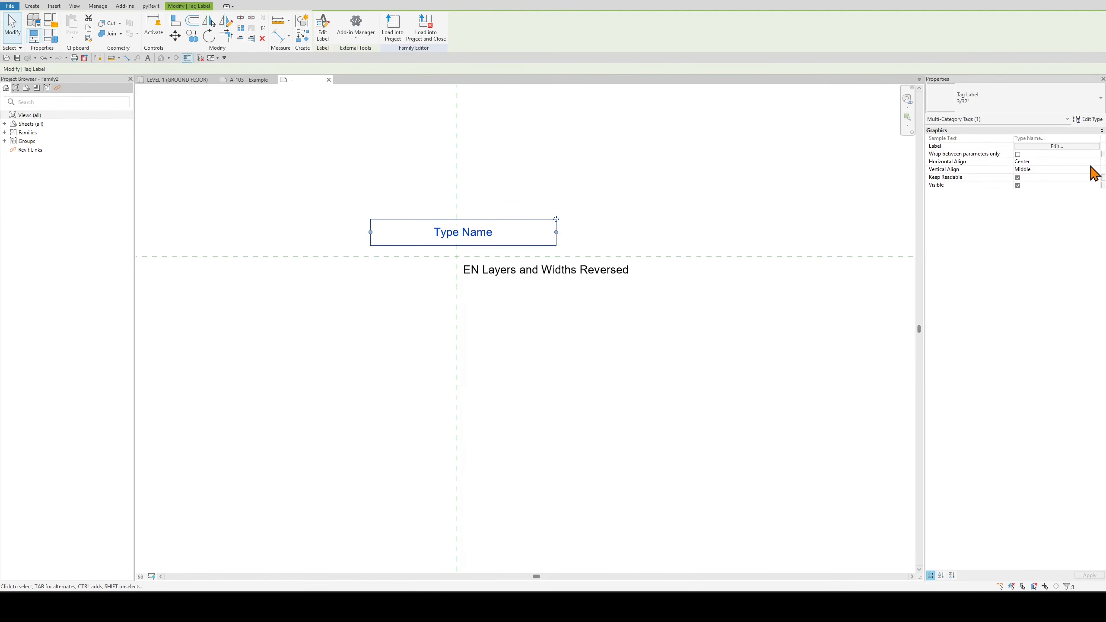
click(1098, 161)
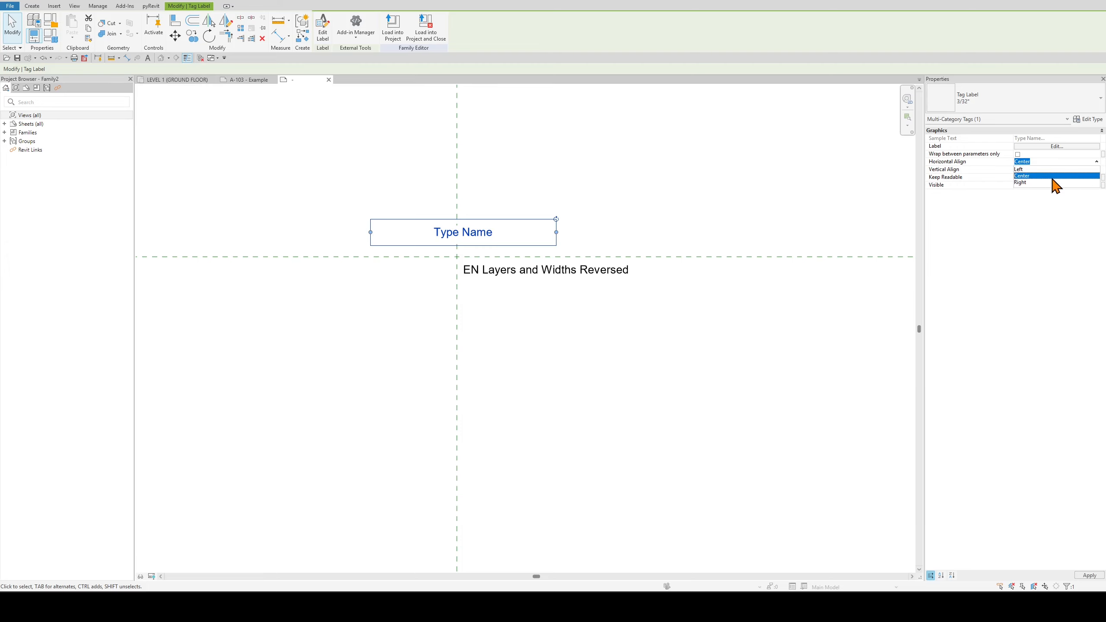
click(1077, 172)
click(1096, 170)
click(1057, 190)
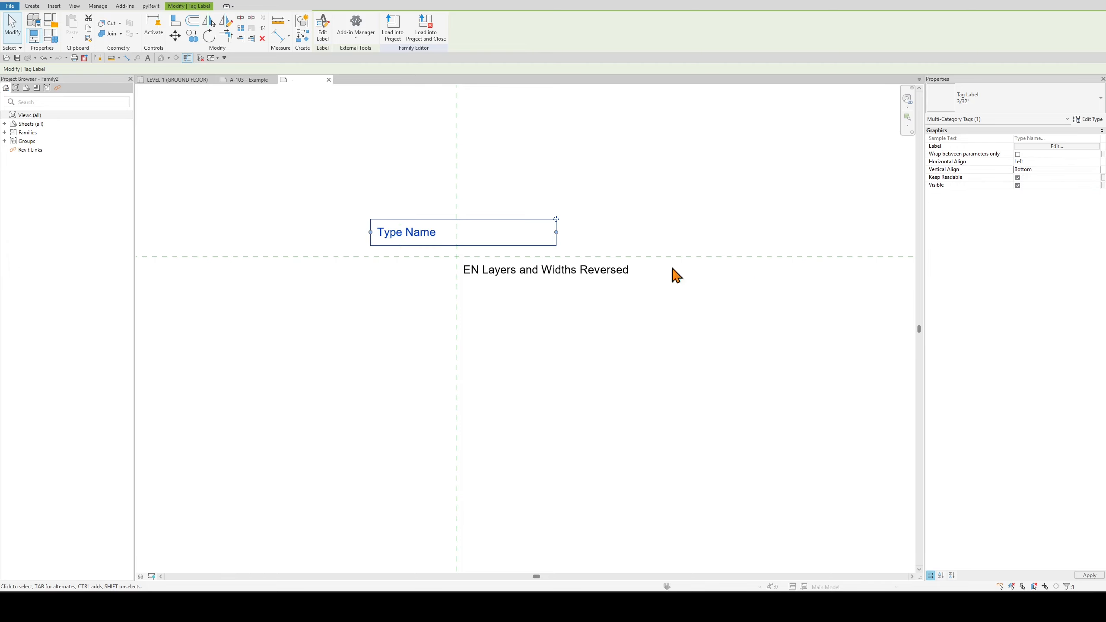
drag(414, 227, 497, 241)
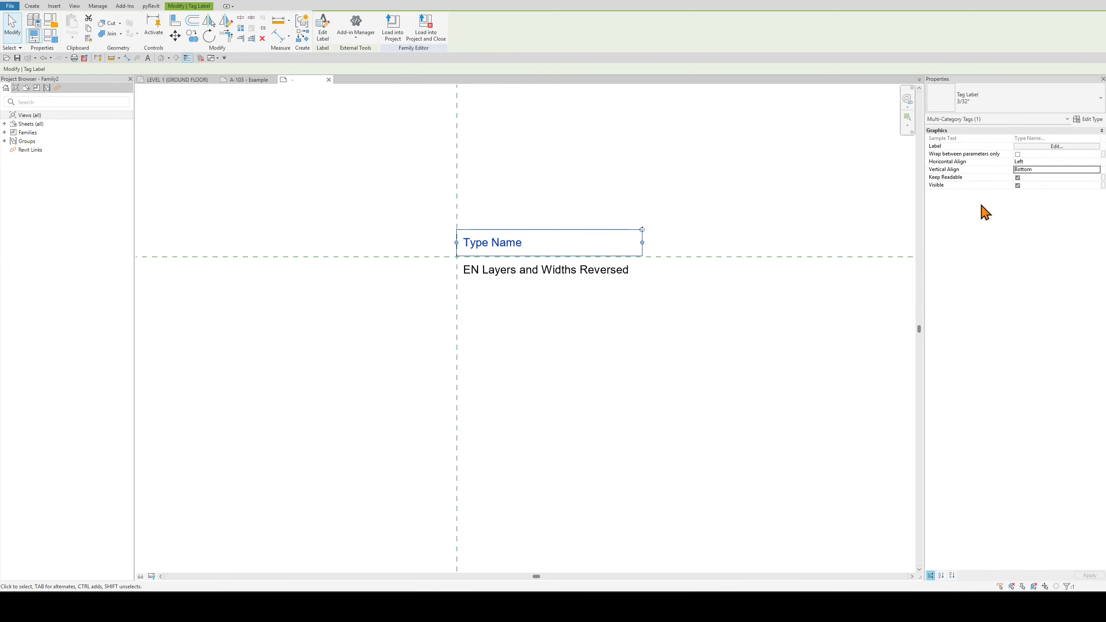
Enable wrapping between parameters only for the Type Name label and both overlapping layer labels.
click(1018, 154)
ctrl+click(587, 275)
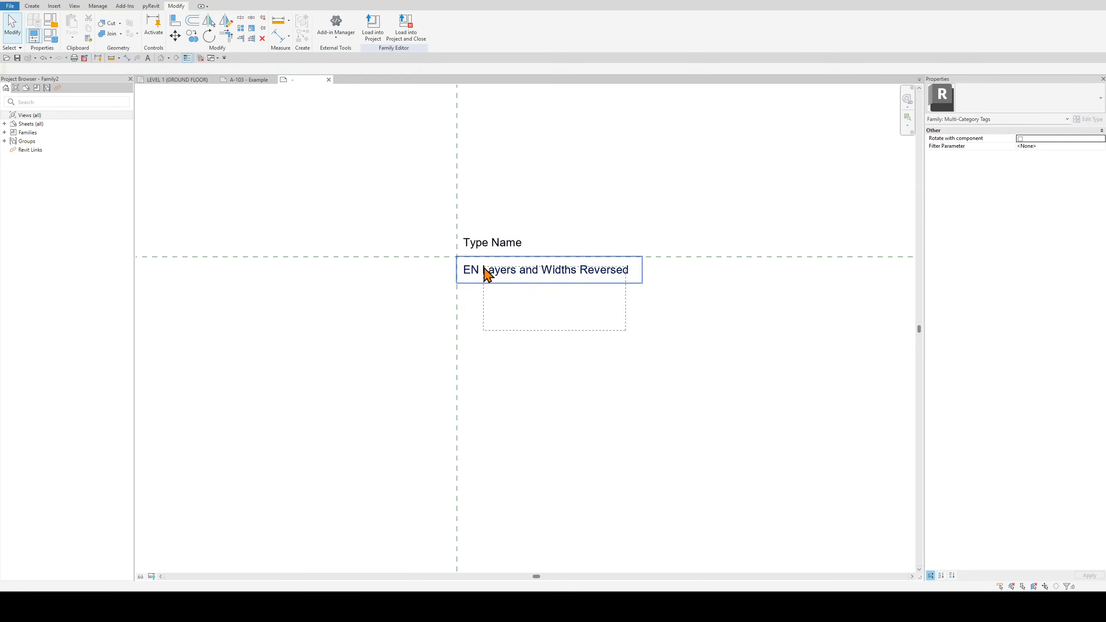
click(1018, 147)
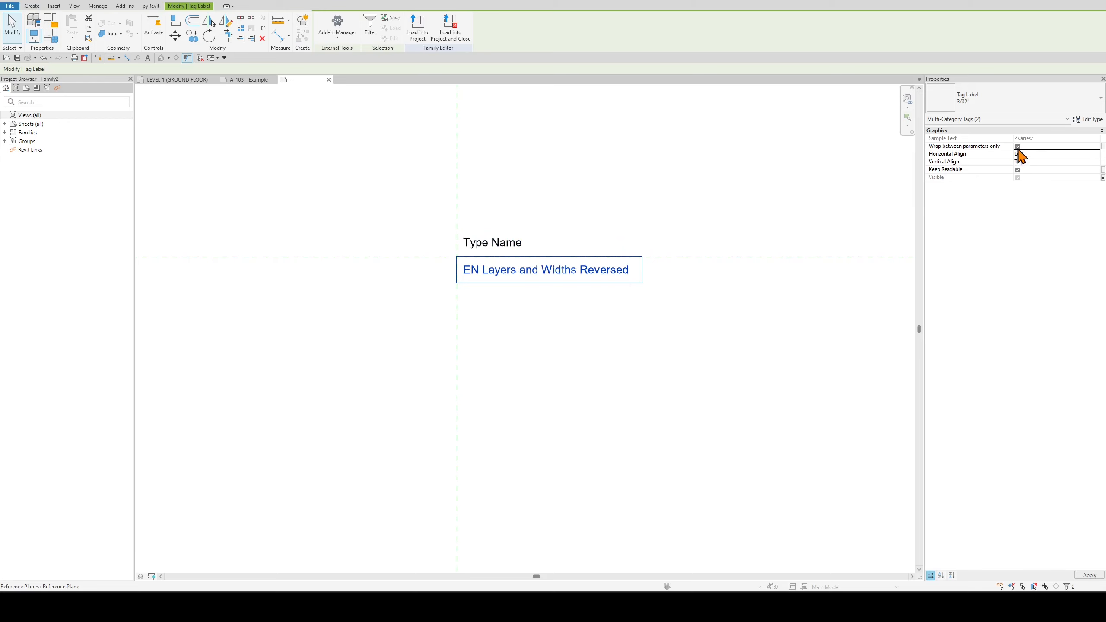
click(589, 351)
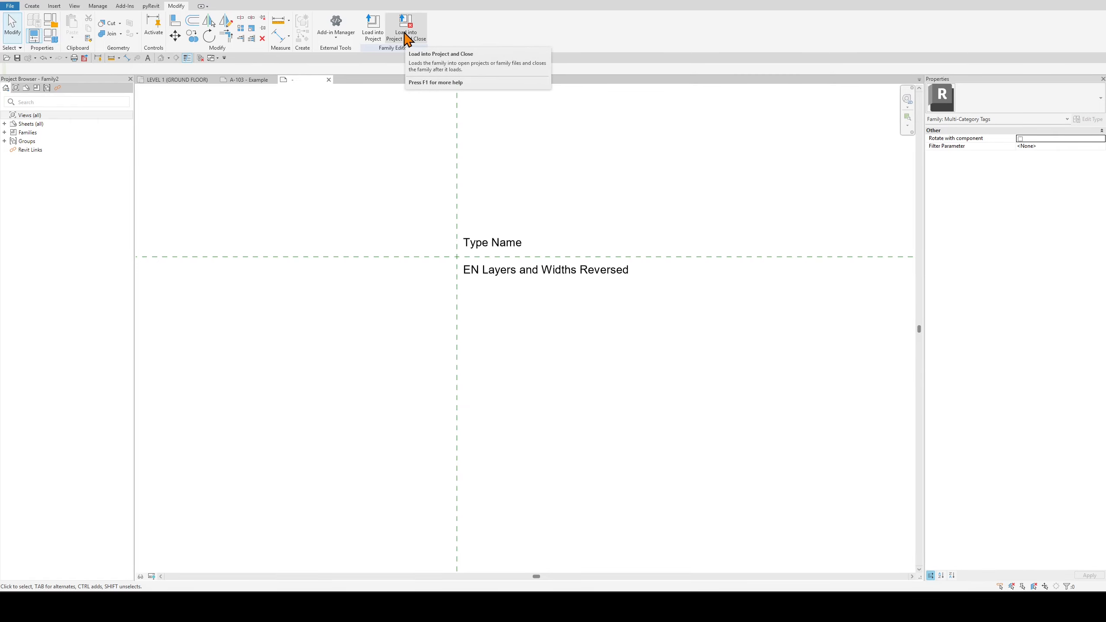
Load the tag family into the project and close it, then tag the exterior wall near room 10 with a leader toward grid F.
click(406, 39)
click(606, 295)
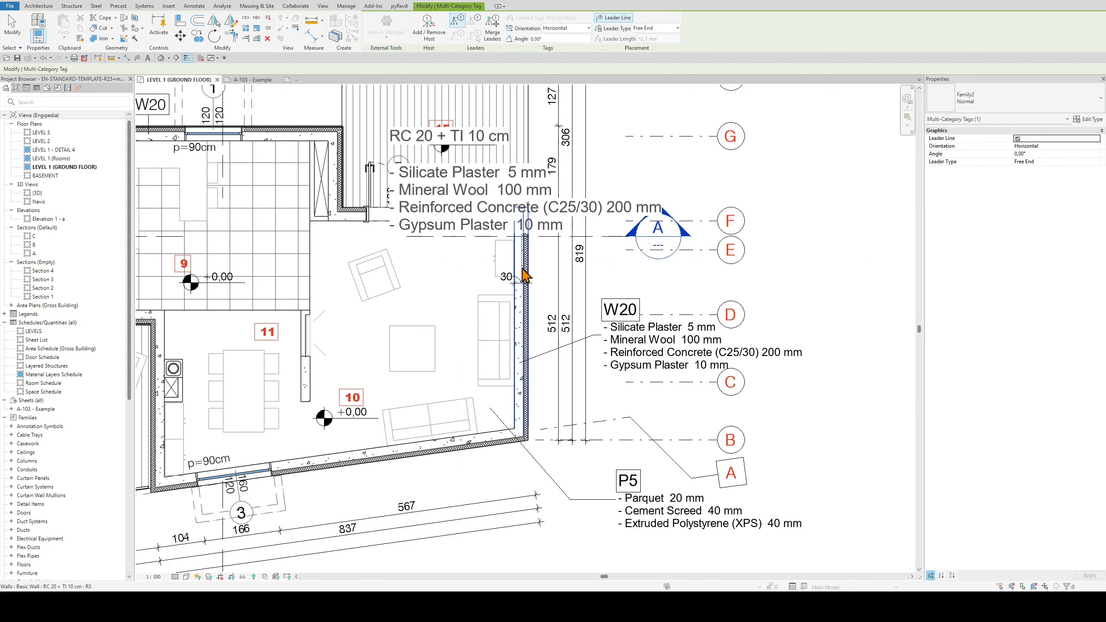
click(522, 268)
click(634, 177)
click(686, 178)
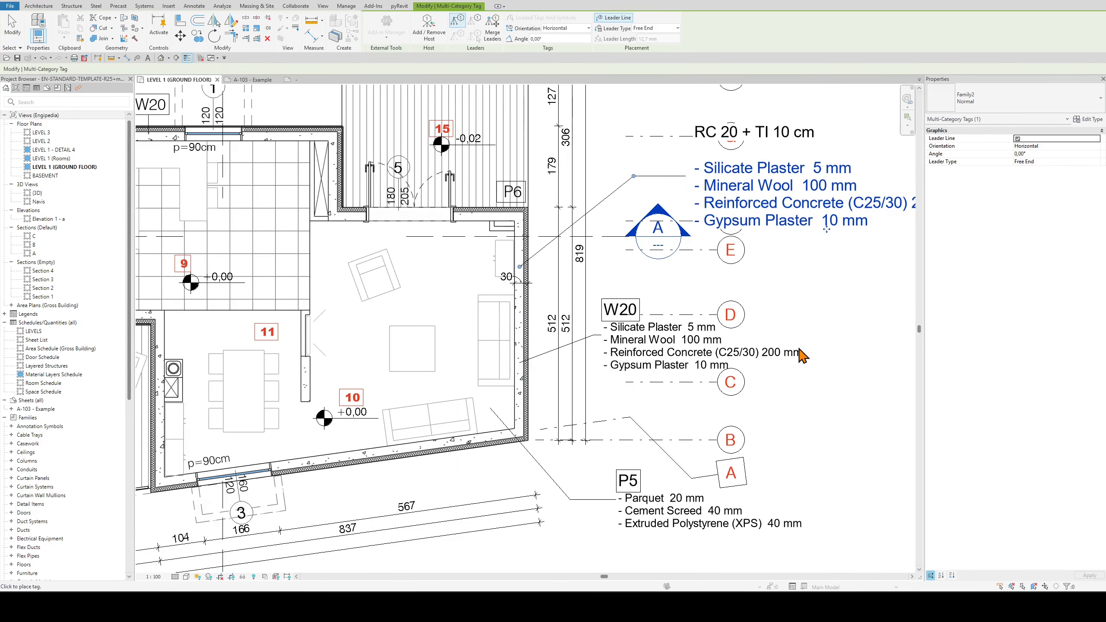
middle_drag(803, 356, 615, 392)
key(Escape)
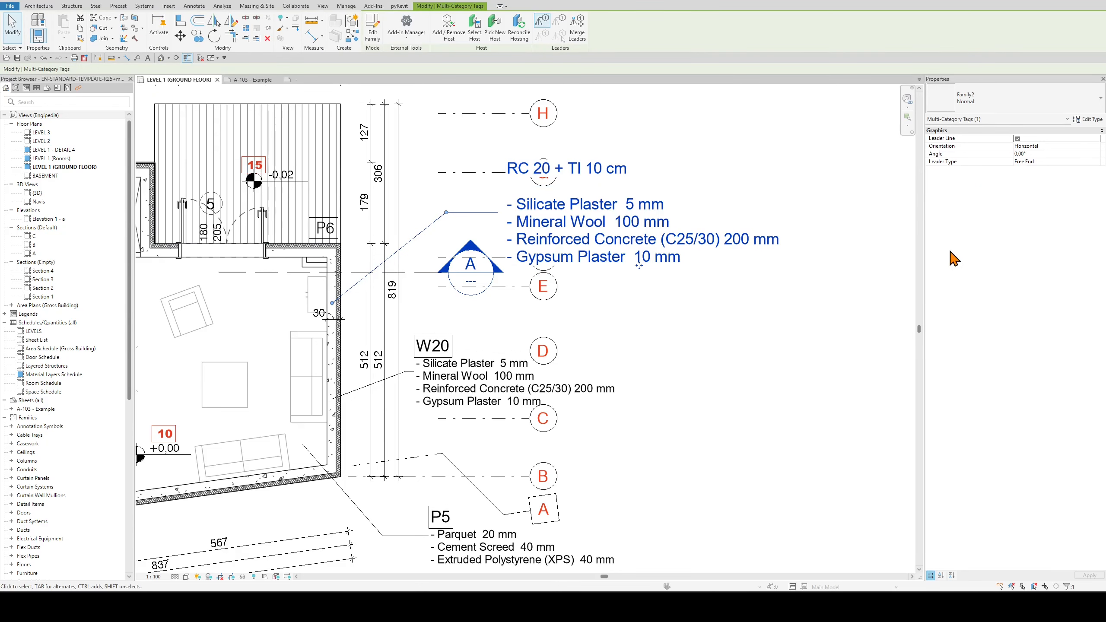
Change the placed wall tag to the Reversed type of Family2.
click(996, 106)
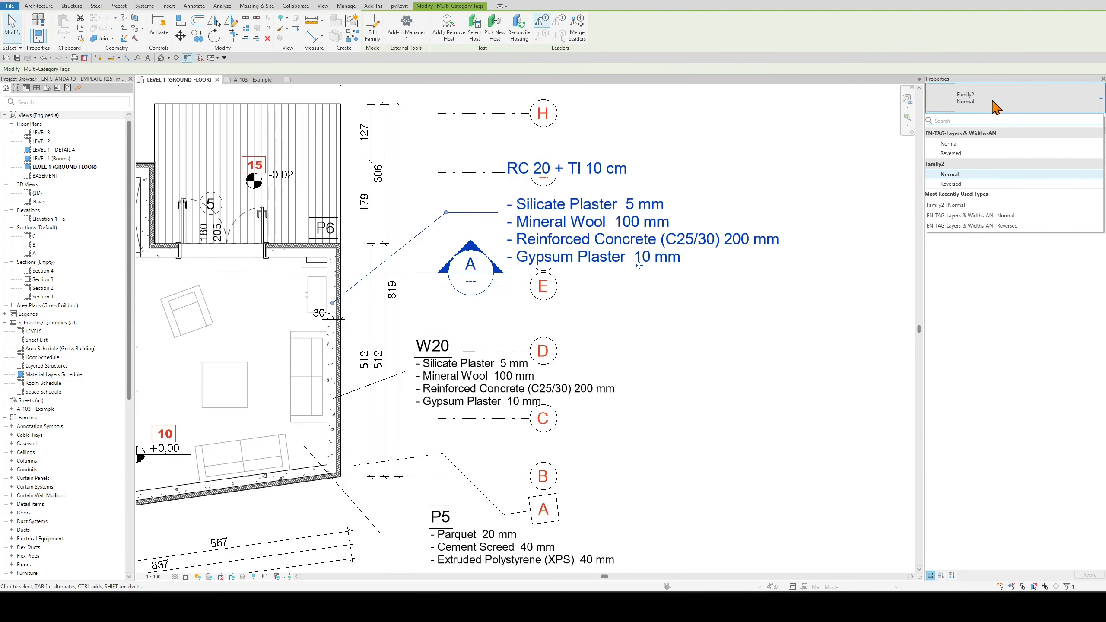
click(954, 184)
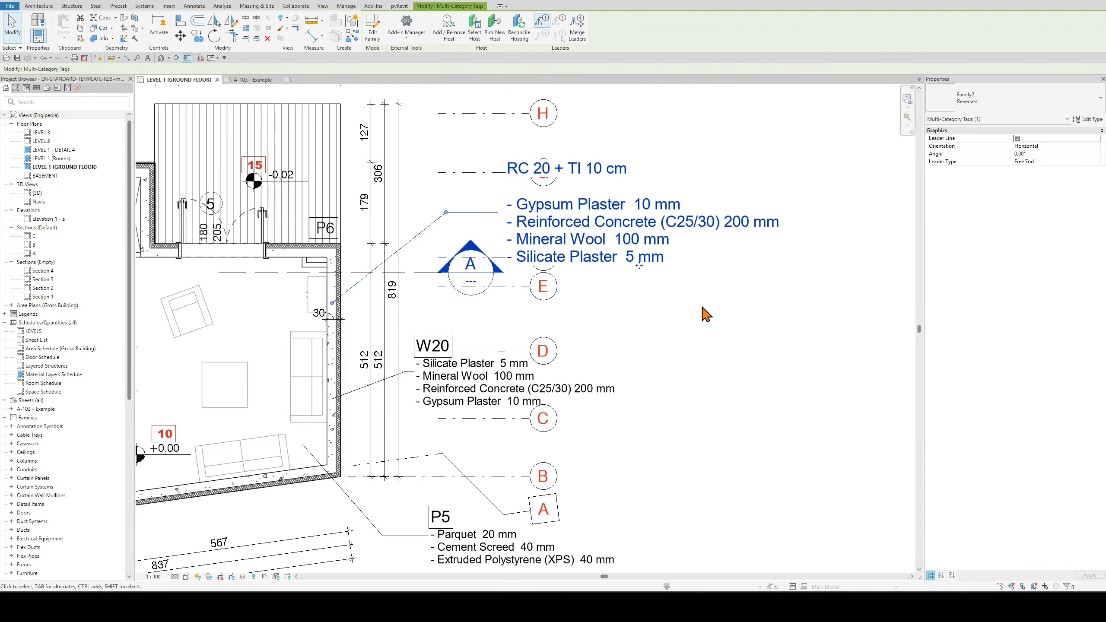